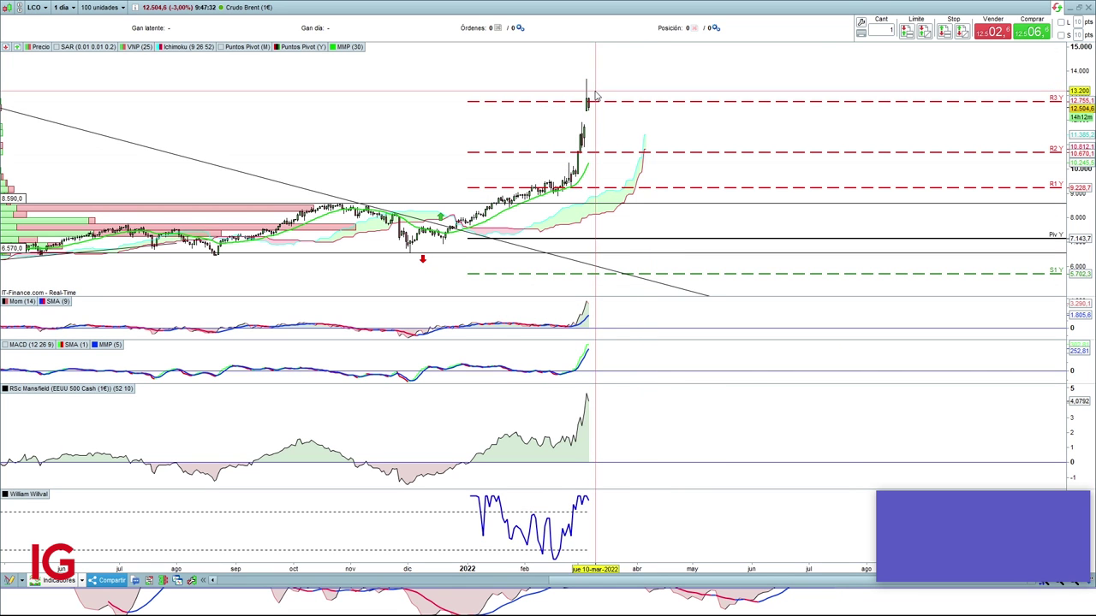
# - Switch the Brent crude chart to the 30-minute timeframe and inspect the values of a candle from 7 March 2022
pyautogui.click(62, 6)
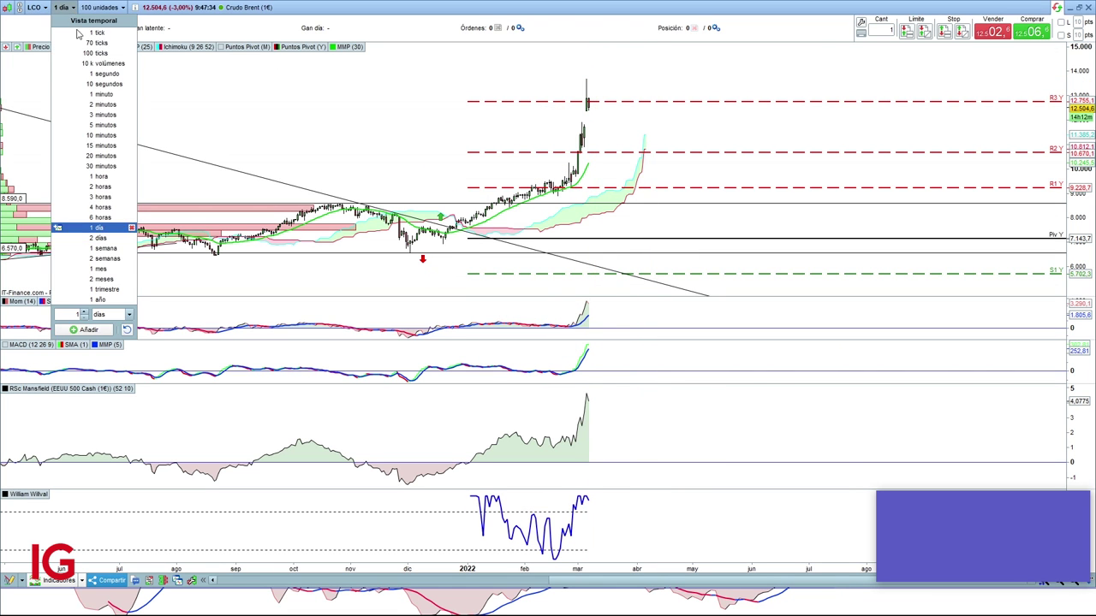
pyautogui.click(114, 167)
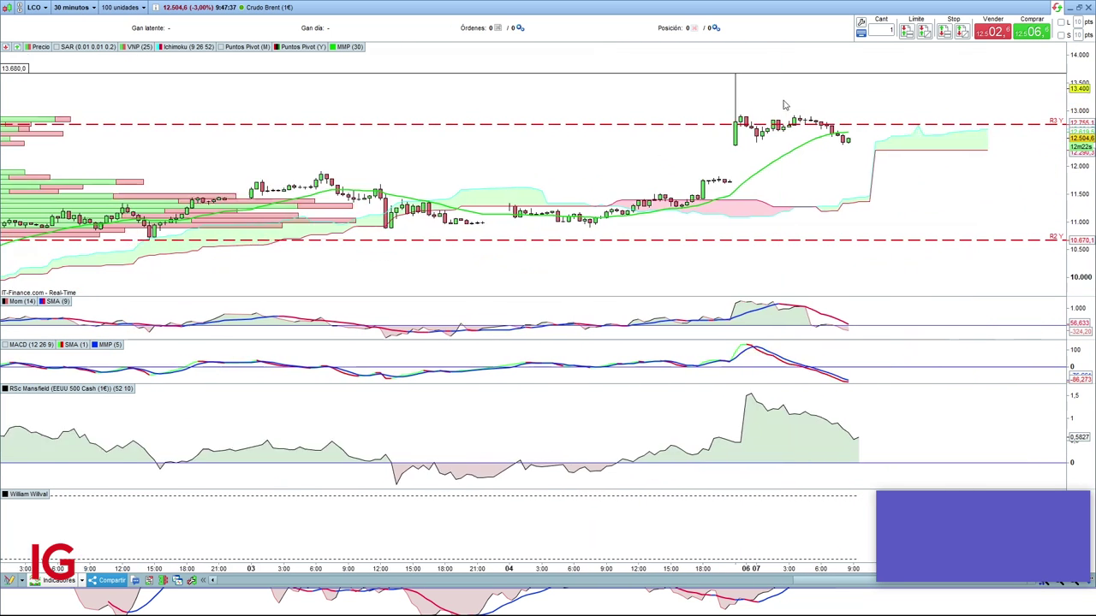
pyautogui.moveTo(816, 107); pyautogui.dragTo(664, 133)
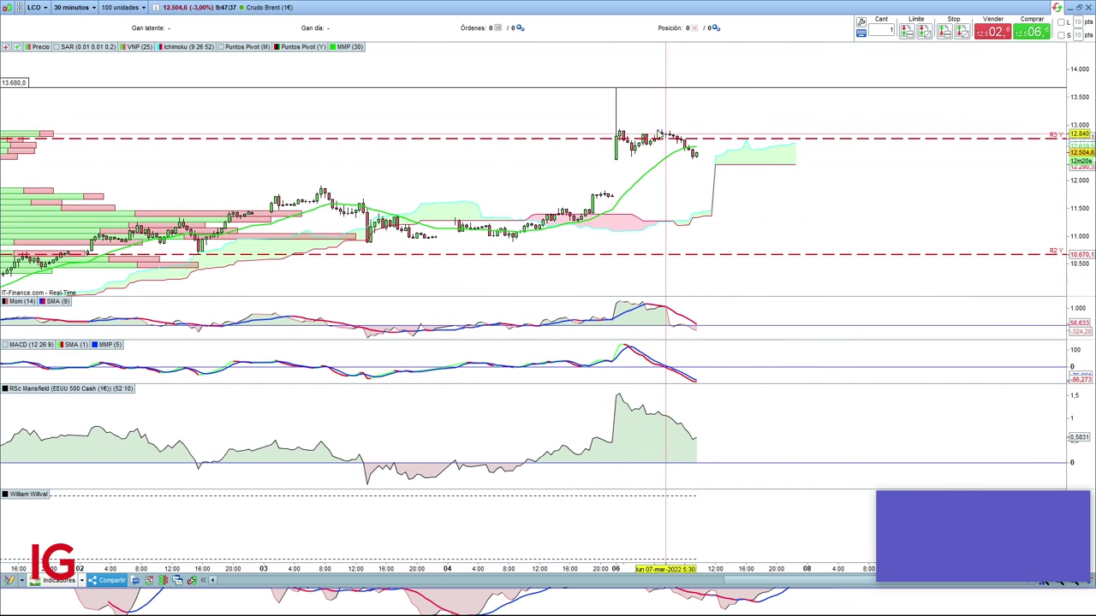
pyautogui.click(672, 208)
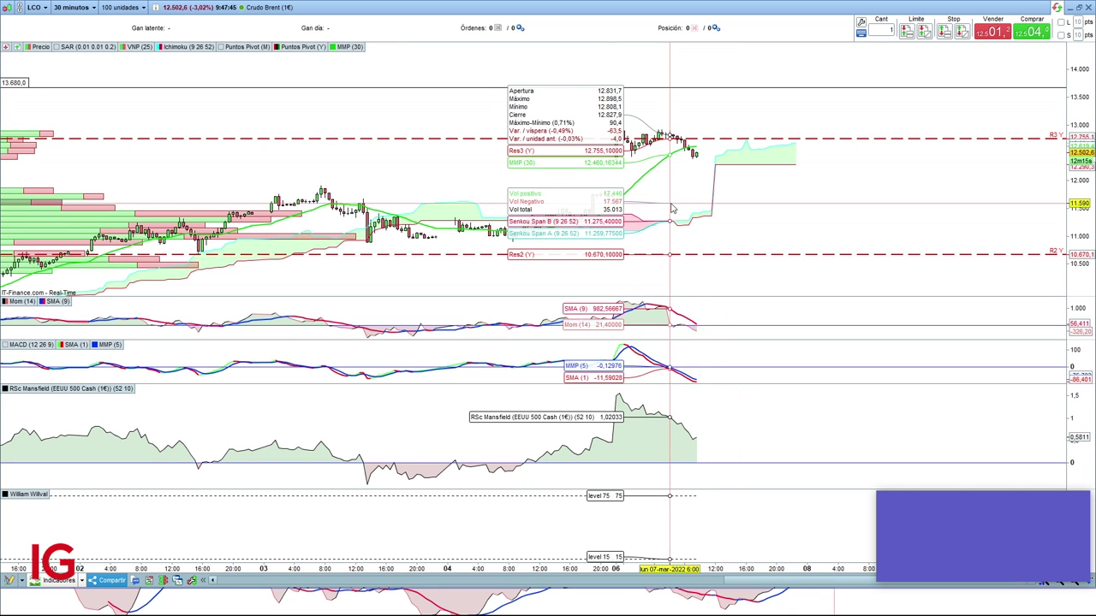
pyautogui.click(672, 208)
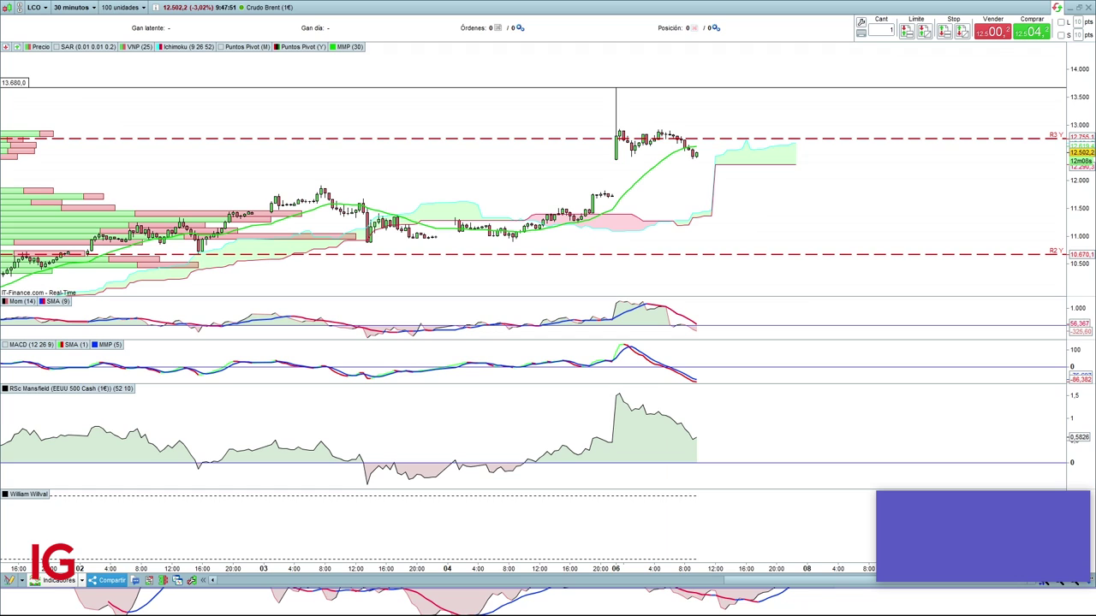
# - Switch to the money management workbook in Excel and examine Operación 1's loss percentage and euro loss on the 20% por tramos sheet
pyautogui.hotkey('alt', 'Tab')
pyautogui.hotkey('alt', 'Tab')
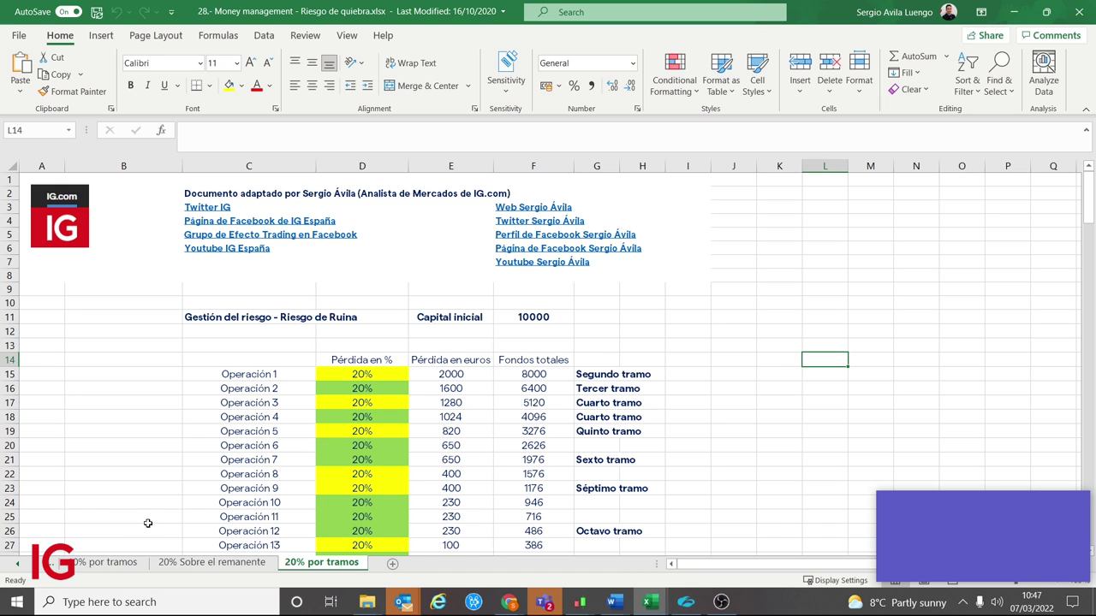
pyautogui.click(440, 377)
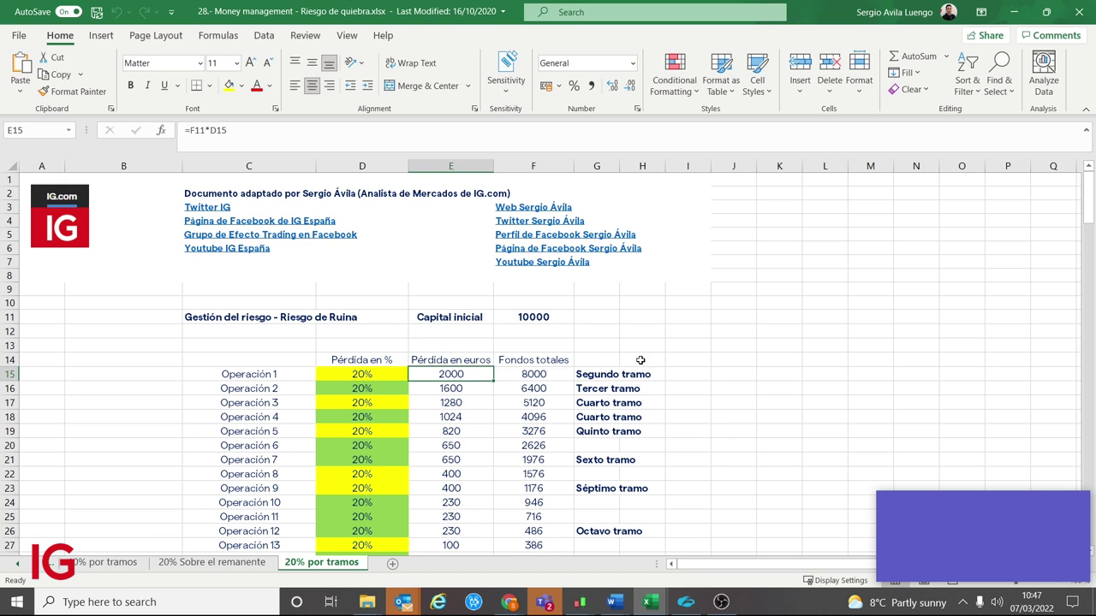
pyautogui.click(689, 356)
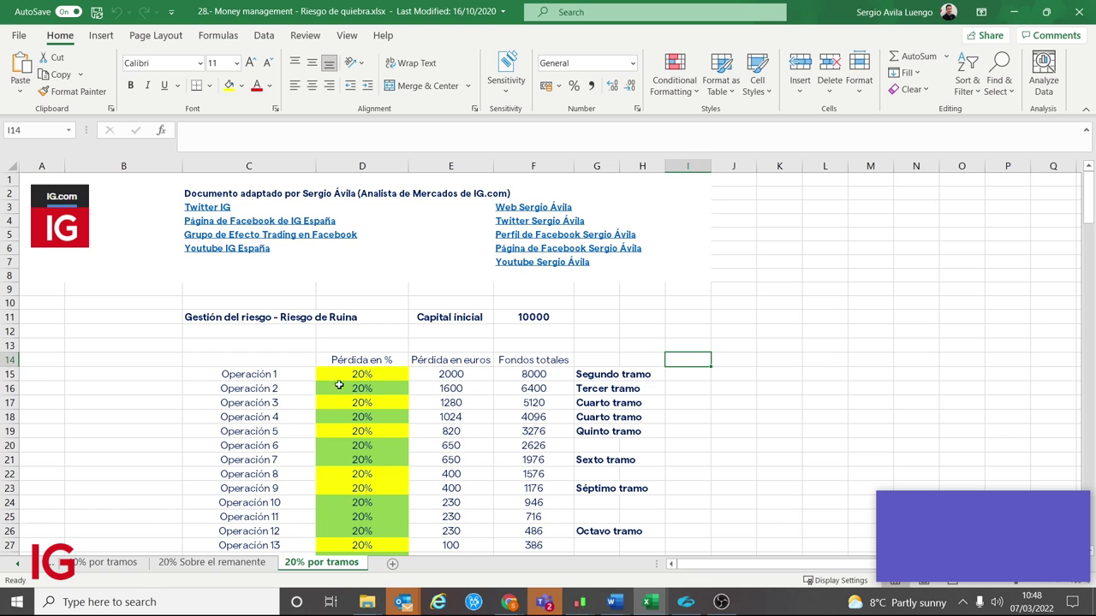
pyautogui.click(361, 375)
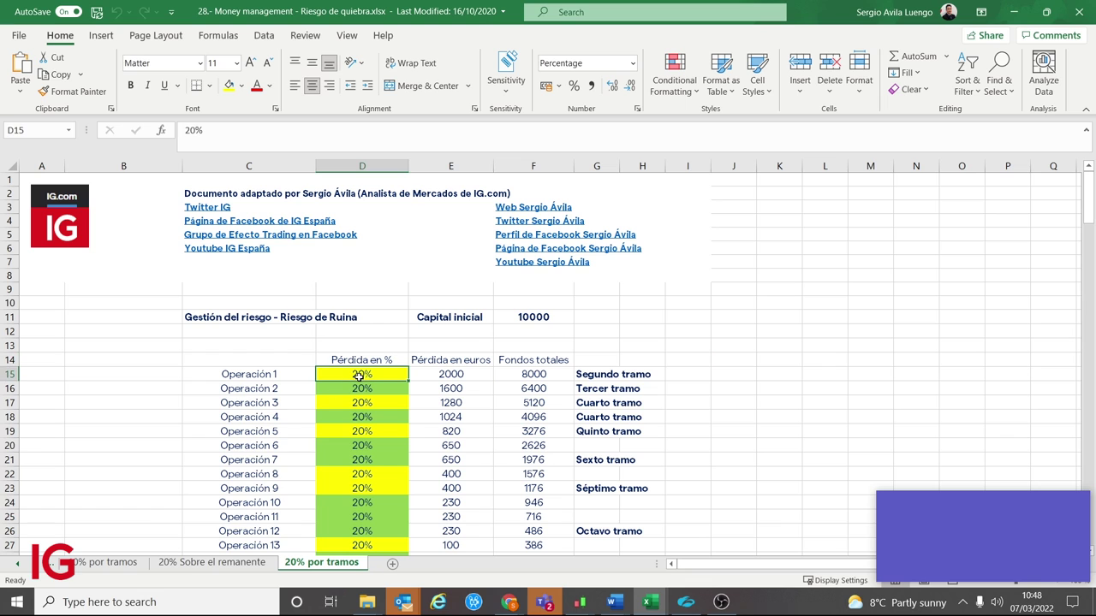
pyautogui.click(462, 373)
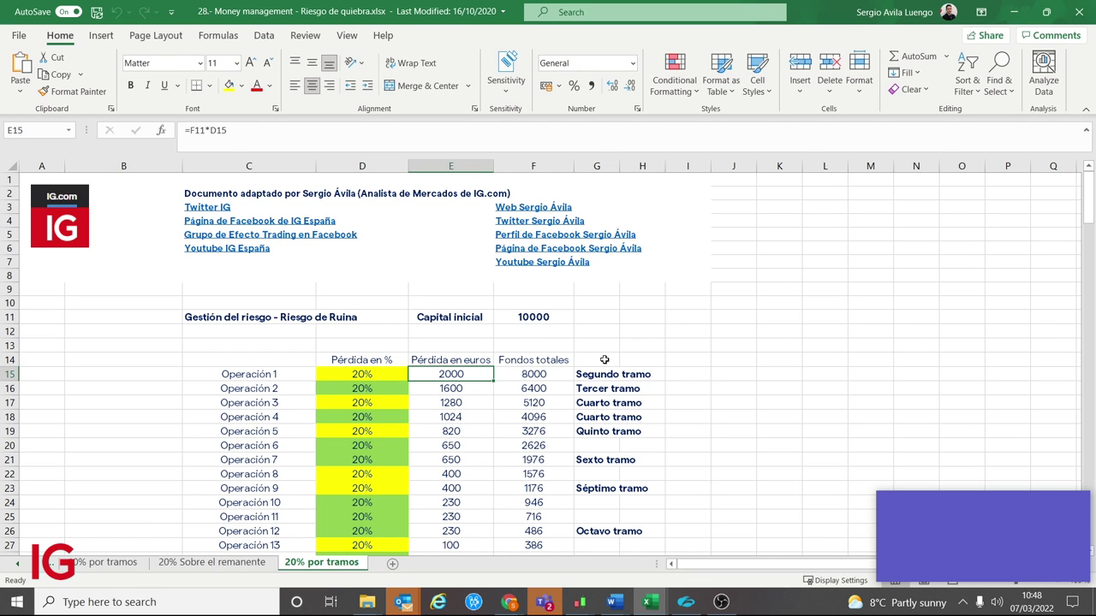
pyautogui.click(368, 372)
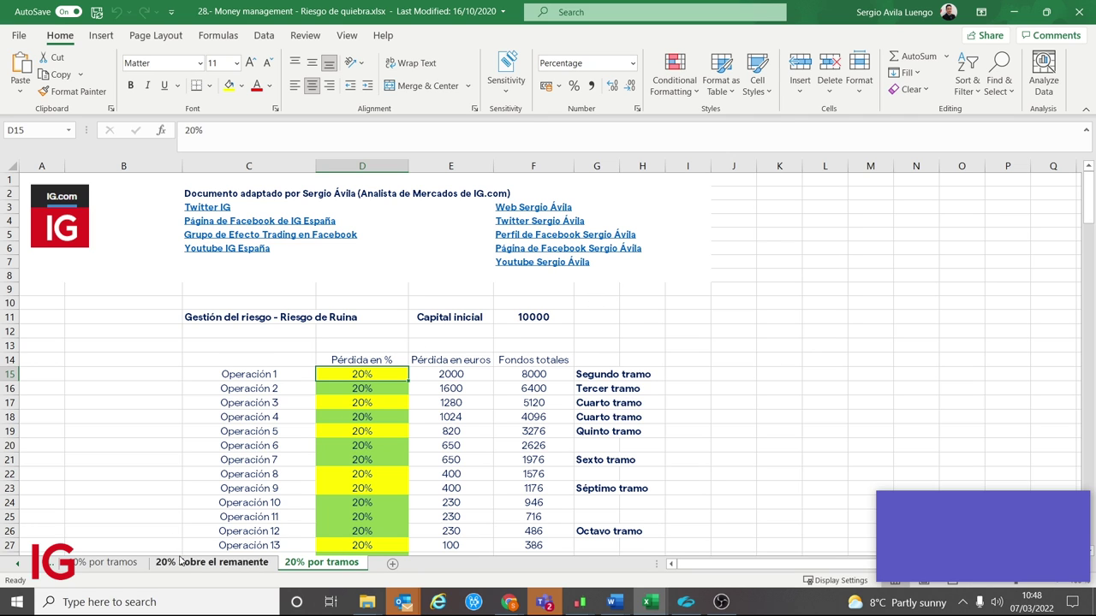
# - Open the 5% por tramos sheet and examine the loss percentage of Operación 1
pyautogui.click(17, 563)
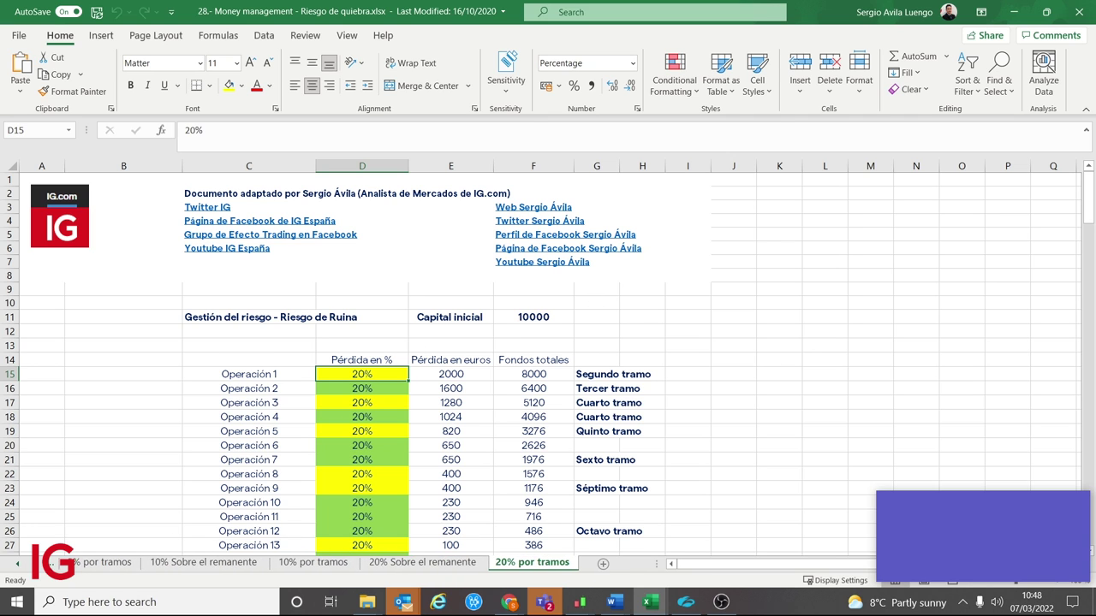
pyautogui.click(94, 563)
pyautogui.scroll(12, 733, 310)
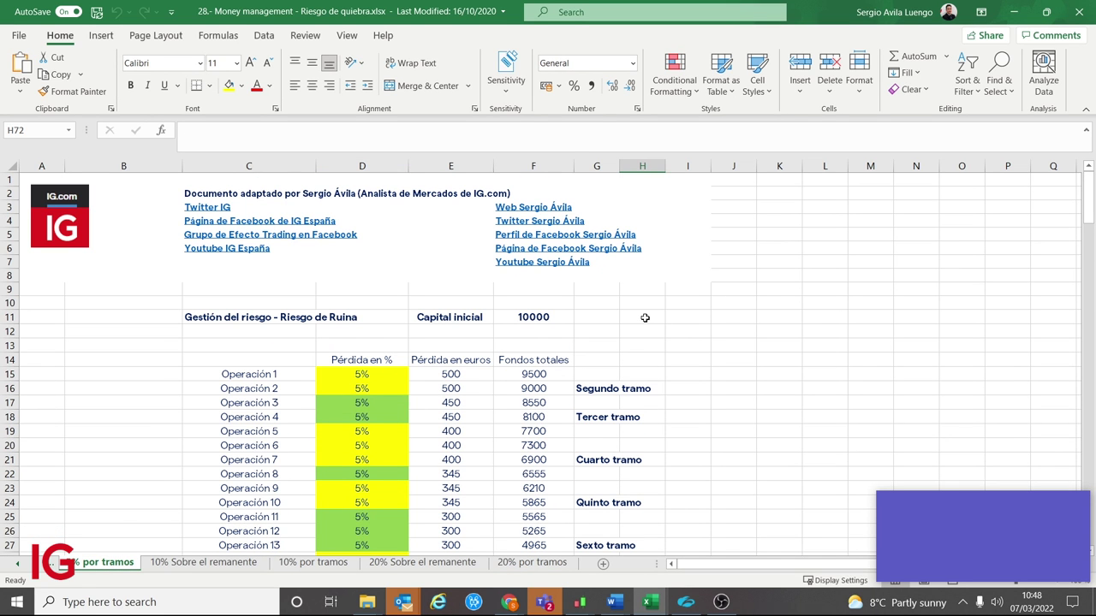
pyautogui.click(403, 374)
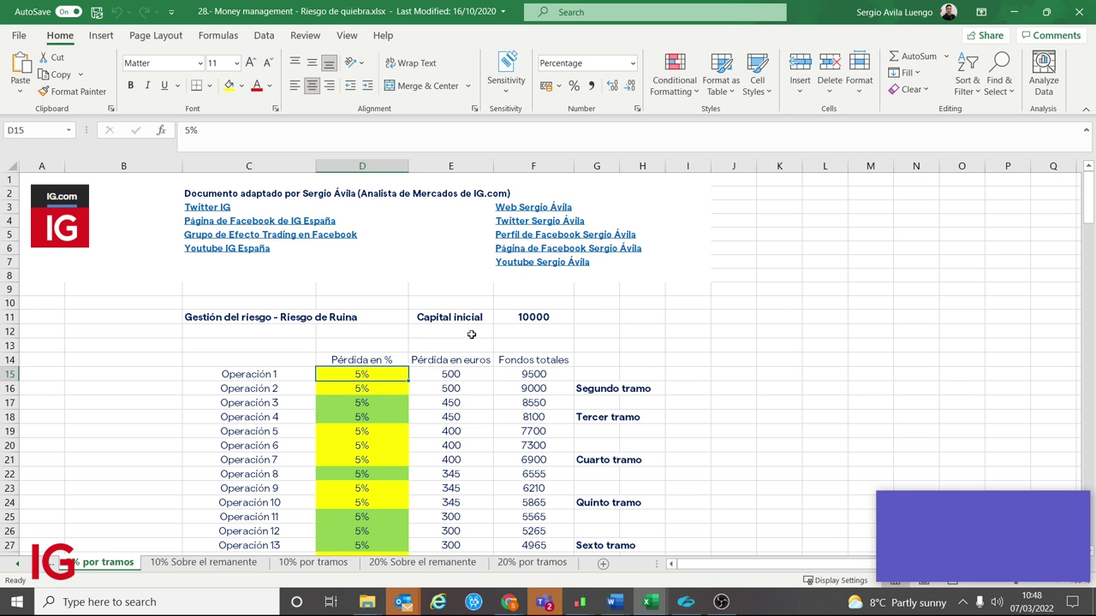
# - Switch to the optimal trade size workbook and set the Capital on the Acciones sheet to 500000
pyautogui.hotkey('alt', 'Tab')
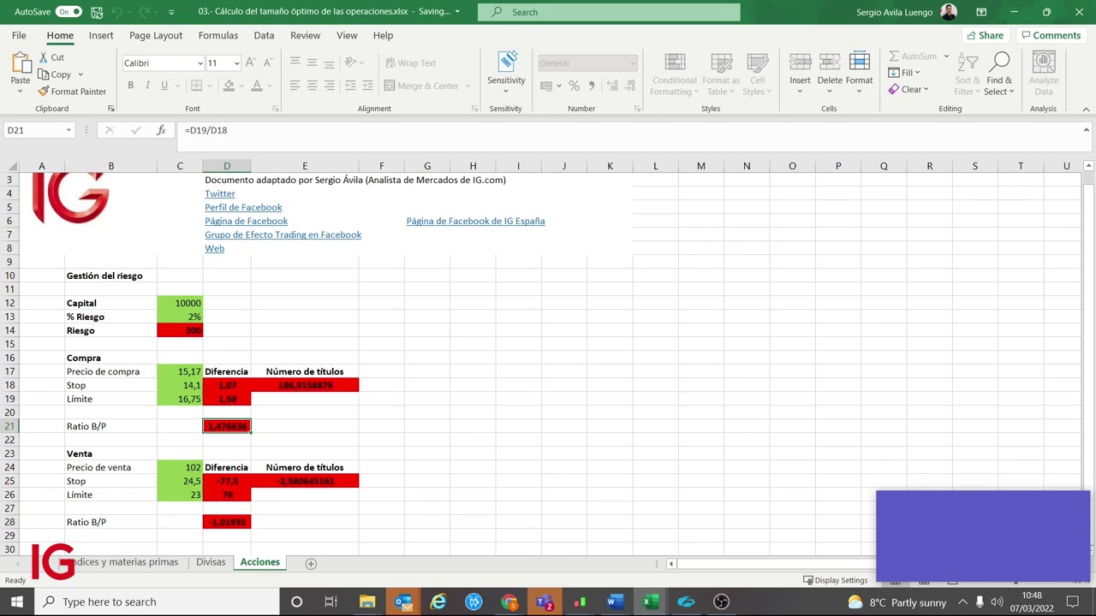
pyautogui.click(192, 303)
pyautogui.write('5000')
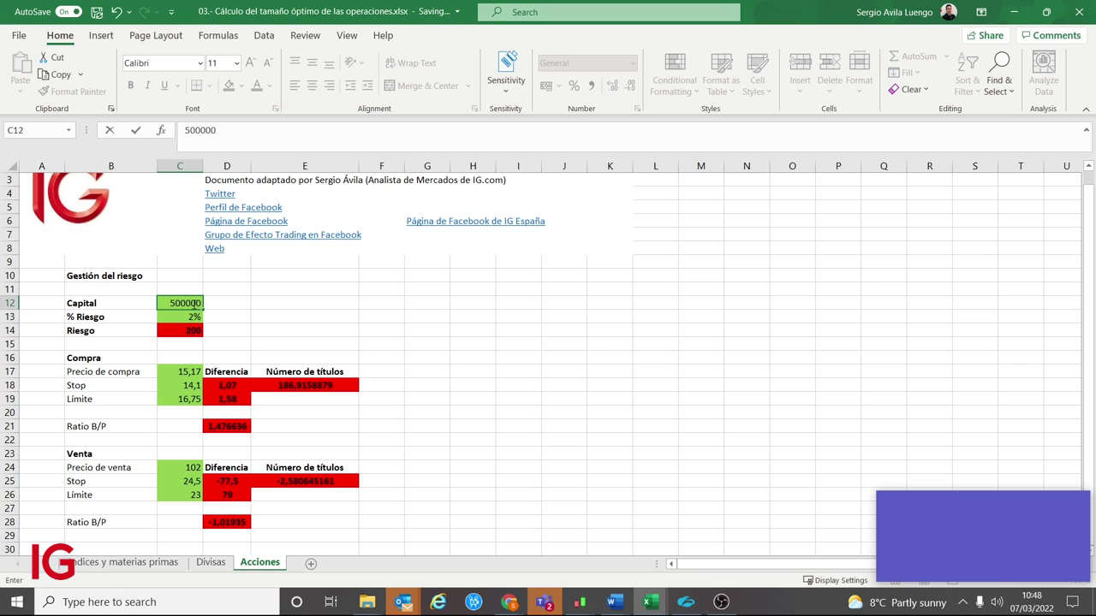
pyautogui.write('00')
pyautogui.press('Return')
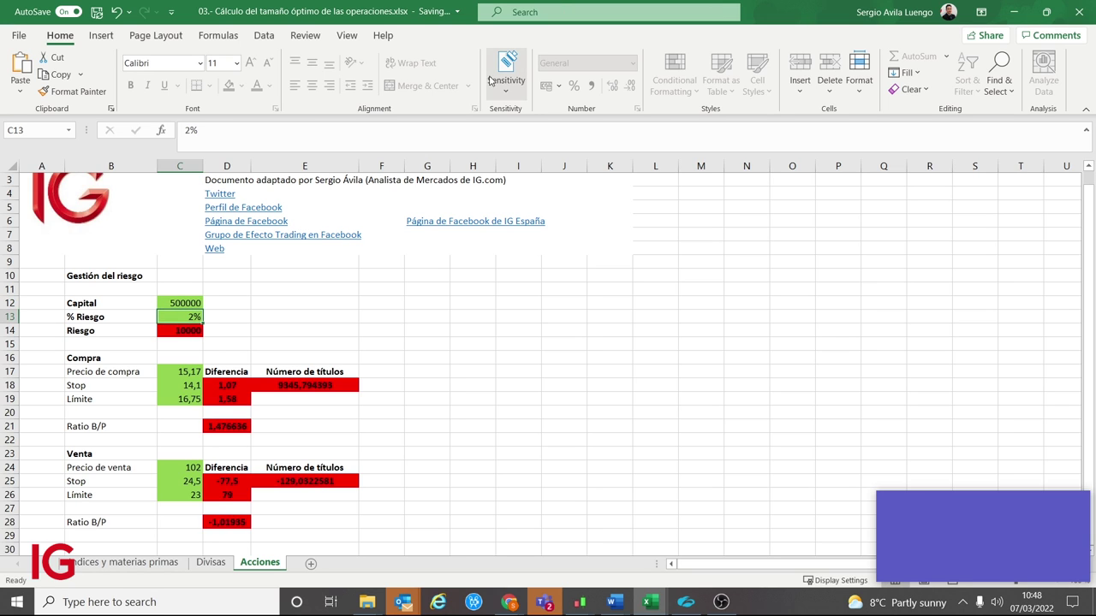
# - Set the % Riesgo value under Gestión del riesgo to 5%
pyautogui.click(192, 131)
pyautogui.press('BackSpace')
pyautogui.press('Return')
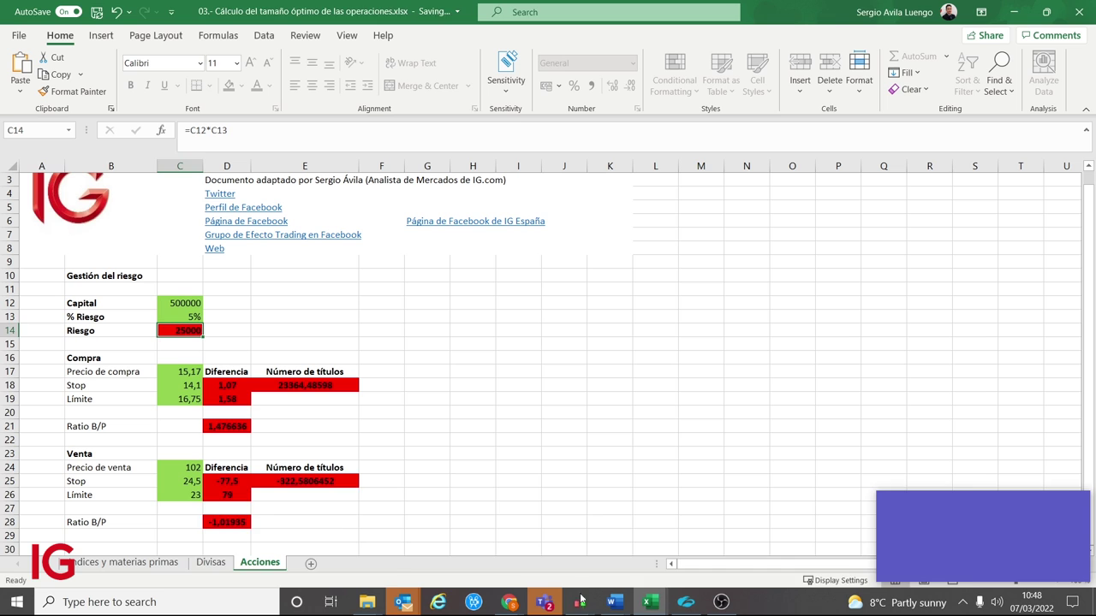
# - Switch to ProRealTime, search for dax, open the Alemania 40 Cash (1€) chart and set its timeframe to one day
pyautogui.moveTo(580, 599)
pyautogui.click(317, 552)
pyautogui.click(589, 111)
pyautogui.write('dax')
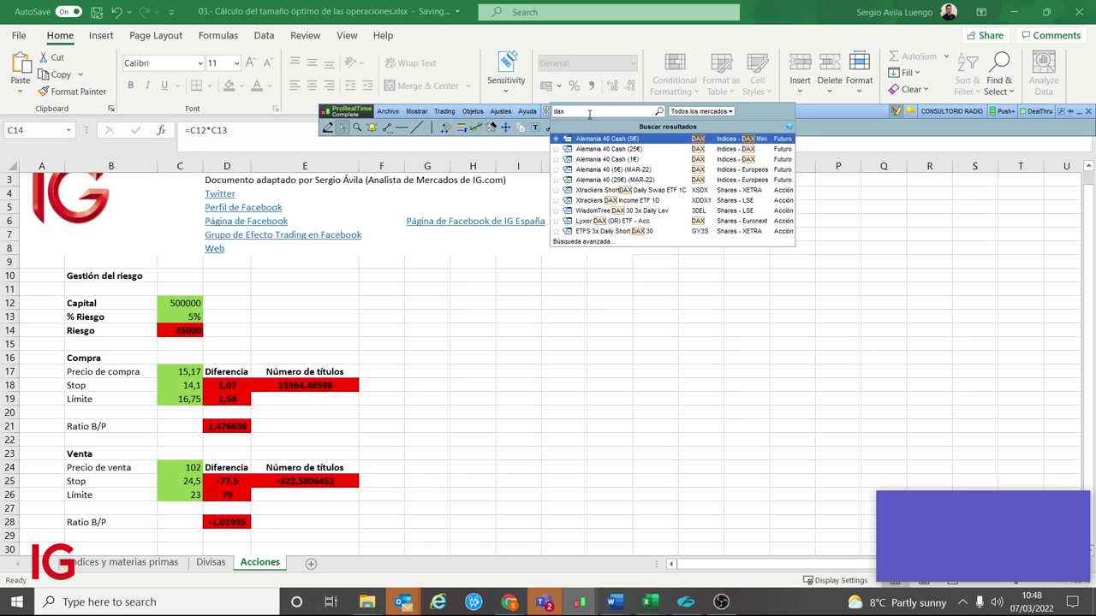
pyautogui.click(633, 139)
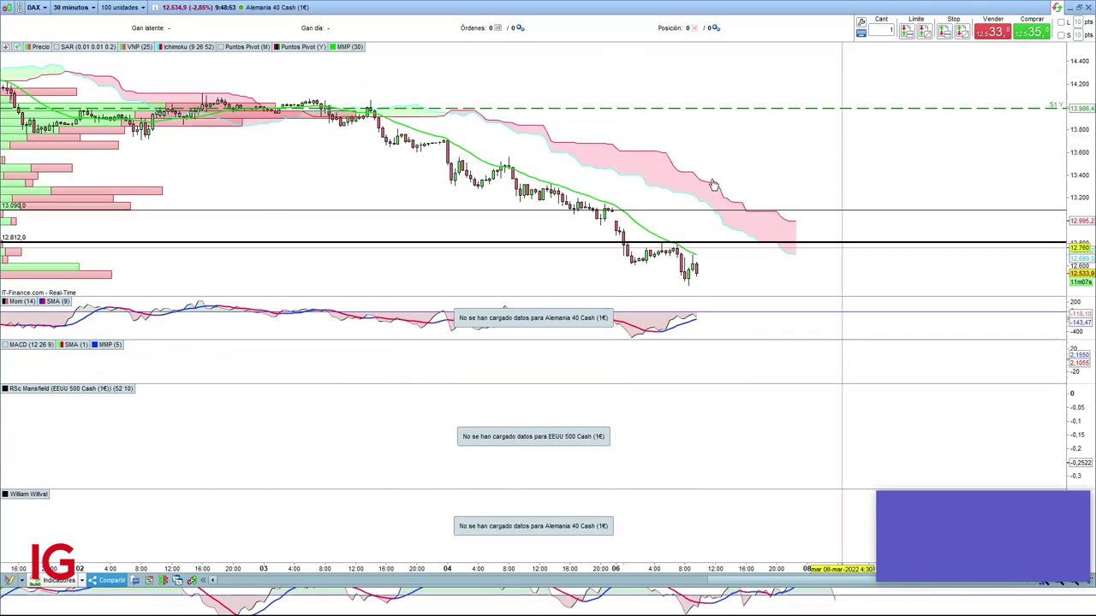
pyautogui.click(71, 7)
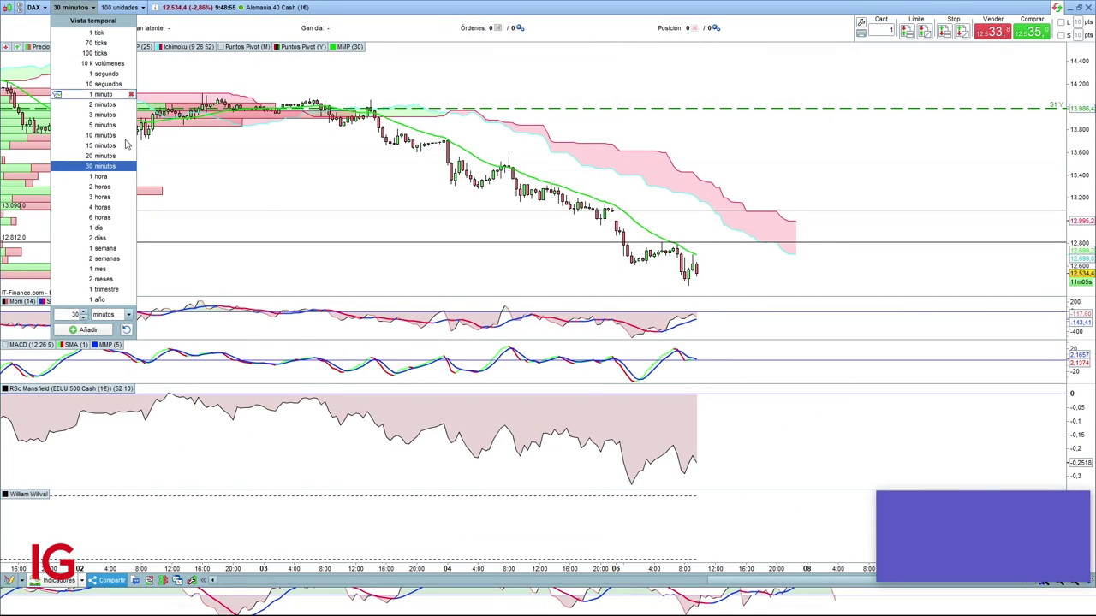
pyautogui.click(85, 233)
pyautogui.scroll(-3, 791, 184)
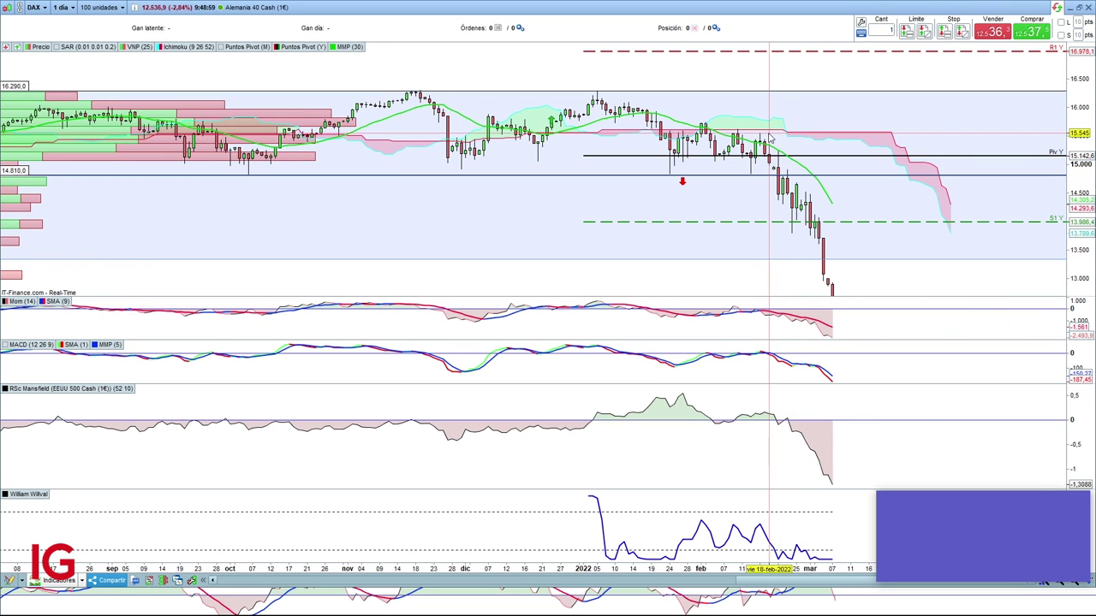
# - Take the stop level from the DAX chart and set the Compra section's Stop in the Excel sheet to 15565
pyautogui.moveTo(765, 136)
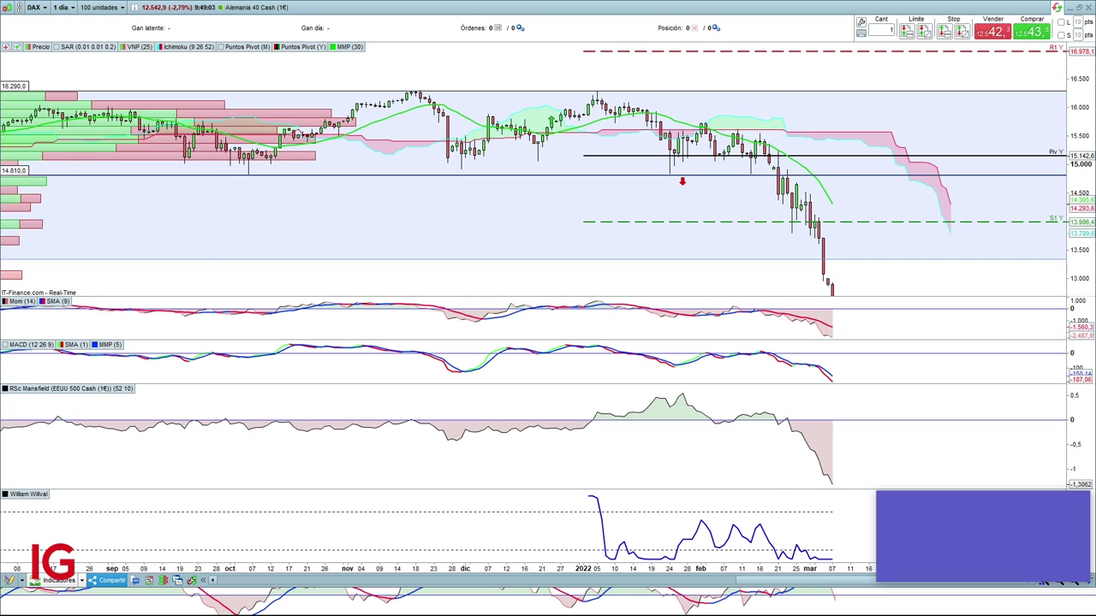
pyautogui.hotkey('alt', 'Tab')
pyautogui.click(165, 386)
pyautogui.write('15565')
pyautogui.press('Return')
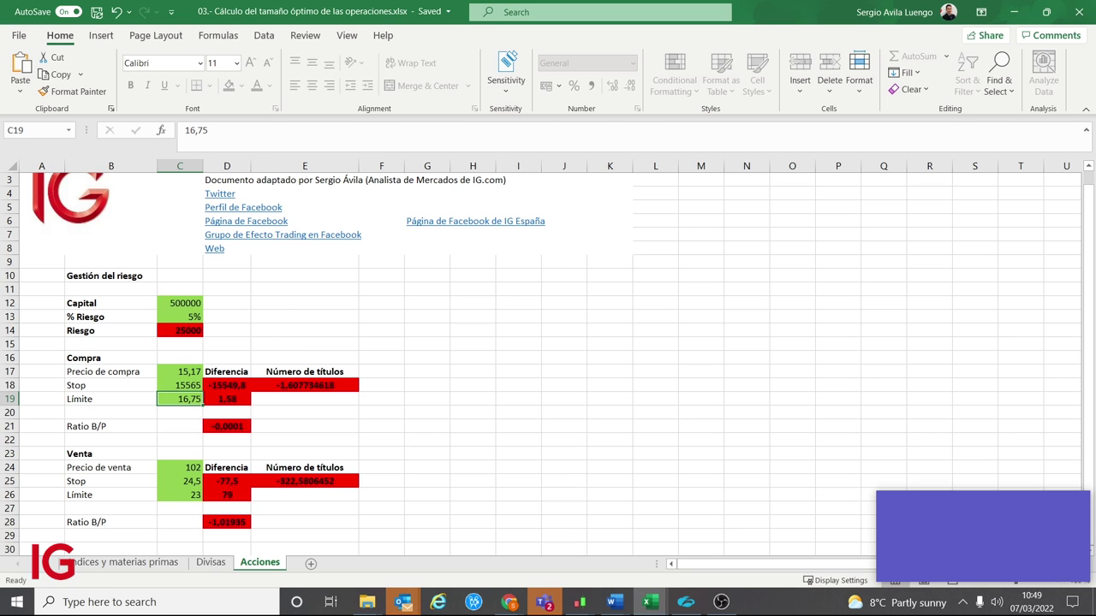
# - Check the lower projection zone on the DAX chart and set the Compra section's Límite in the Excel sheet to 13330
pyautogui.hotkey('alt', 'Tab')
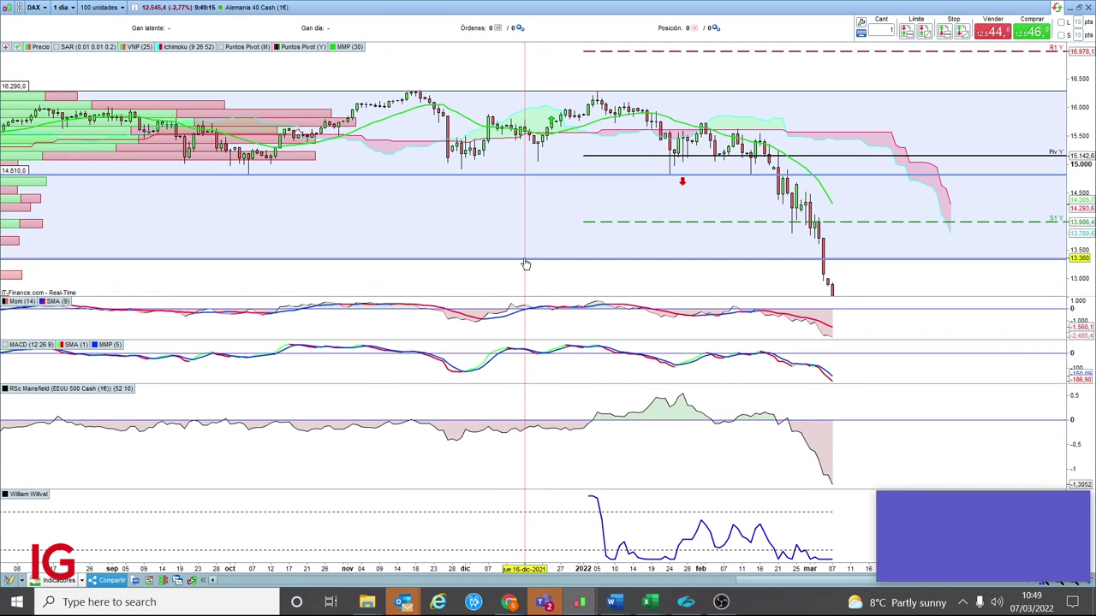
pyautogui.scroll(-5, 525, 263)
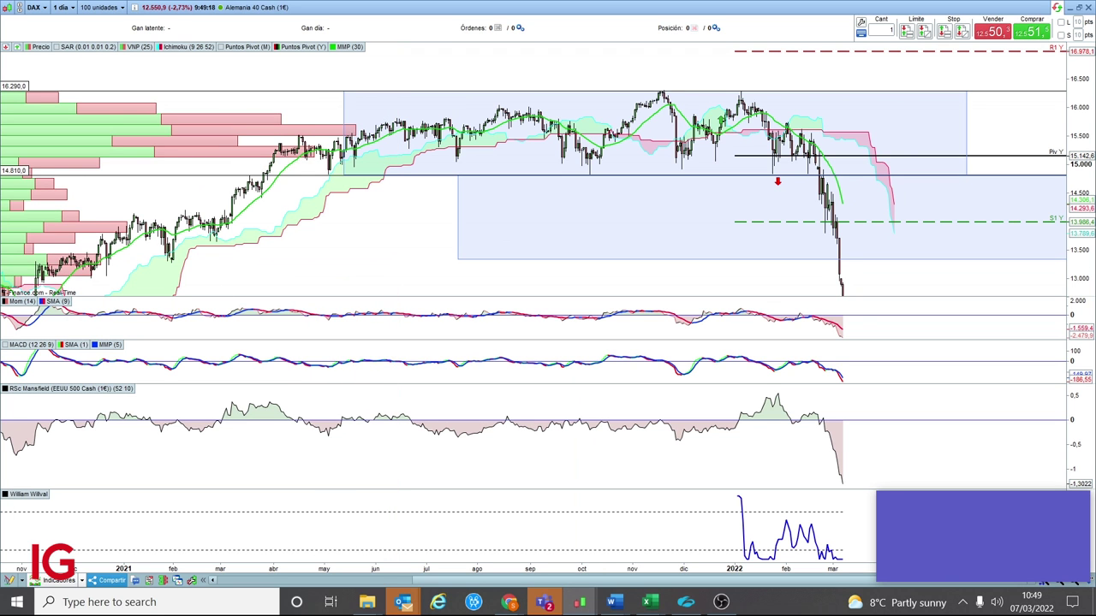
pyautogui.hotkey('alt', 'Tab')
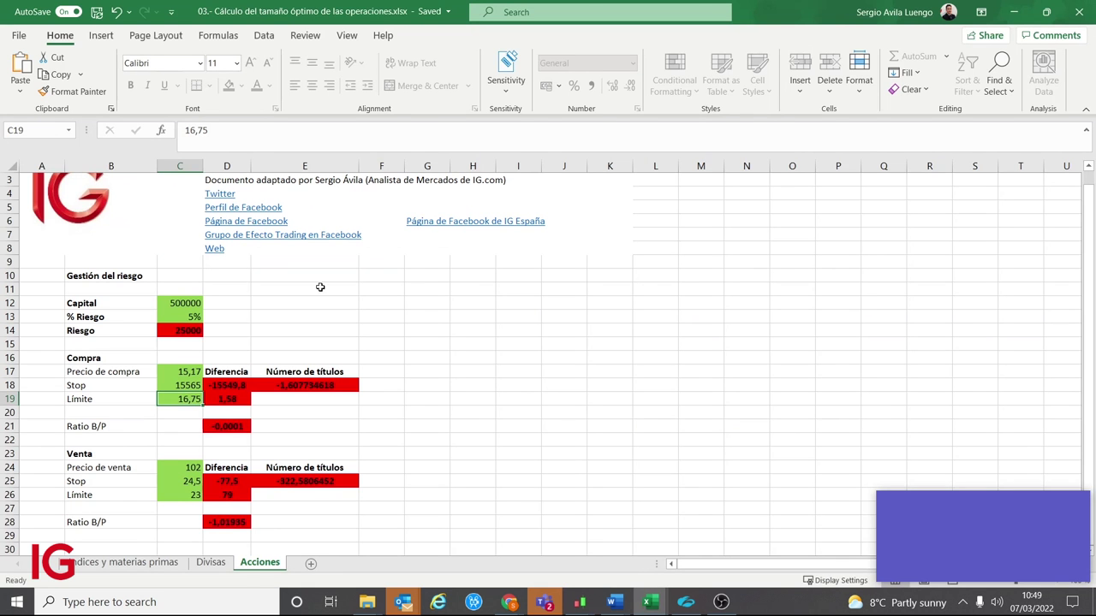
pyautogui.write('133')
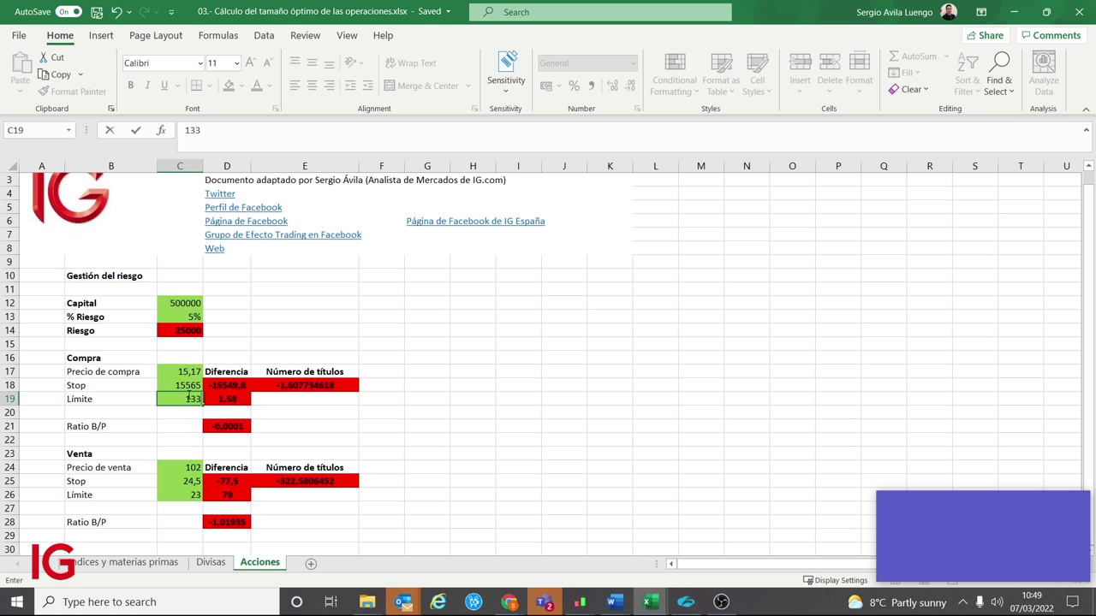
pyautogui.write('30')
pyautogui.press('Return')
# - Copy the Stop and Límite values from the Compra section into the same rows of the Venta section
pyautogui.moveTo(189, 385); pyautogui.dragTo(197, 400)
pyautogui.hotkey('ctrl', 'c')
pyautogui.click(187, 482)
pyautogui.hotkey('ctrl', 'v')
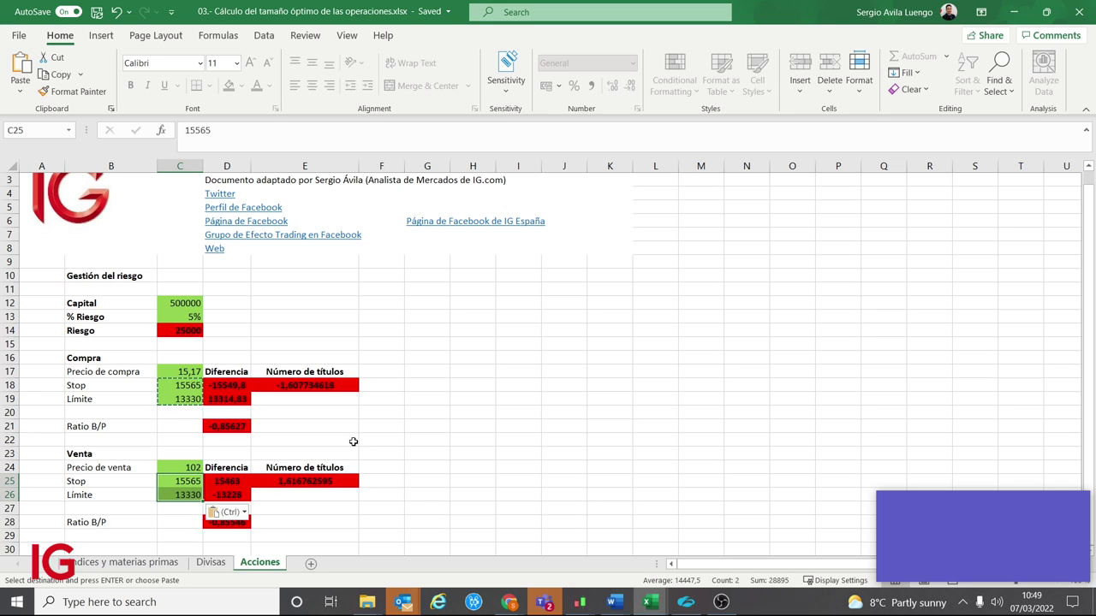
# - Read the entry level below the upper range on the DAX chart and set Precio de venta in the Excel sheet to 14755
pyautogui.click(195, 453)
pyautogui.click(190, 467)
pyautogui.press('Escape')
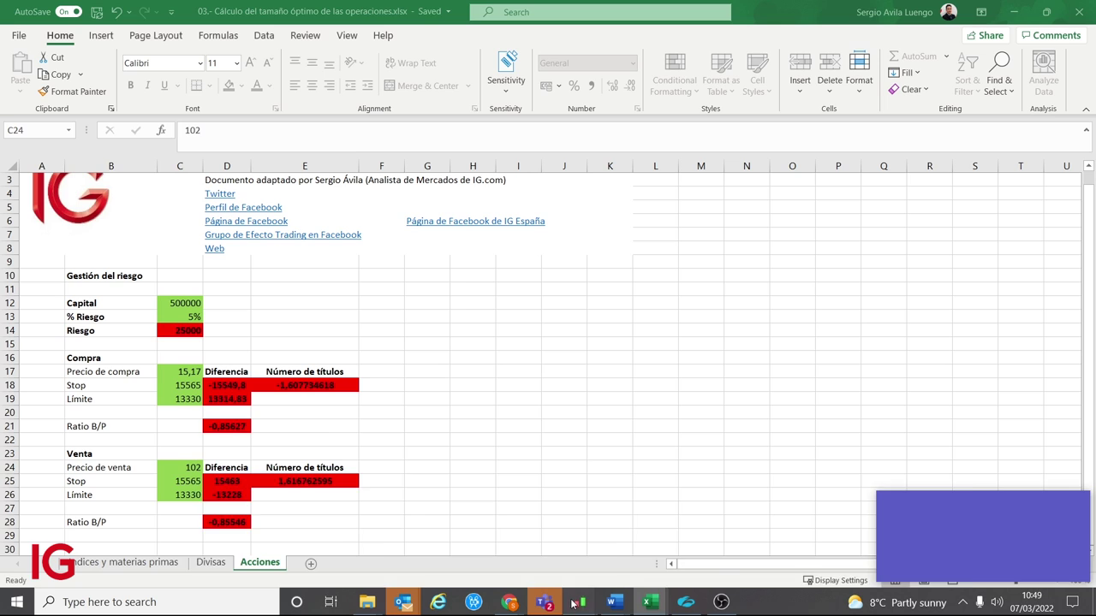
pyautogui.moveTo(580, 602)
pyautogui.click(599, 535)
pyautogui.click(758, 178)
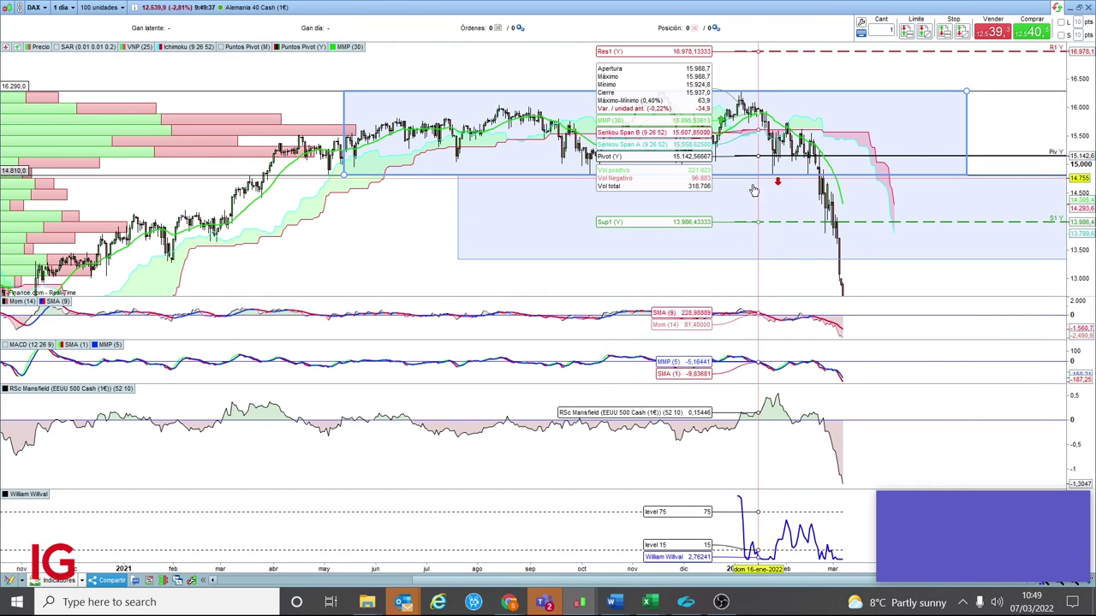
pyautogui.click(574, 283)
pyautogui.moveTo(650, 604)
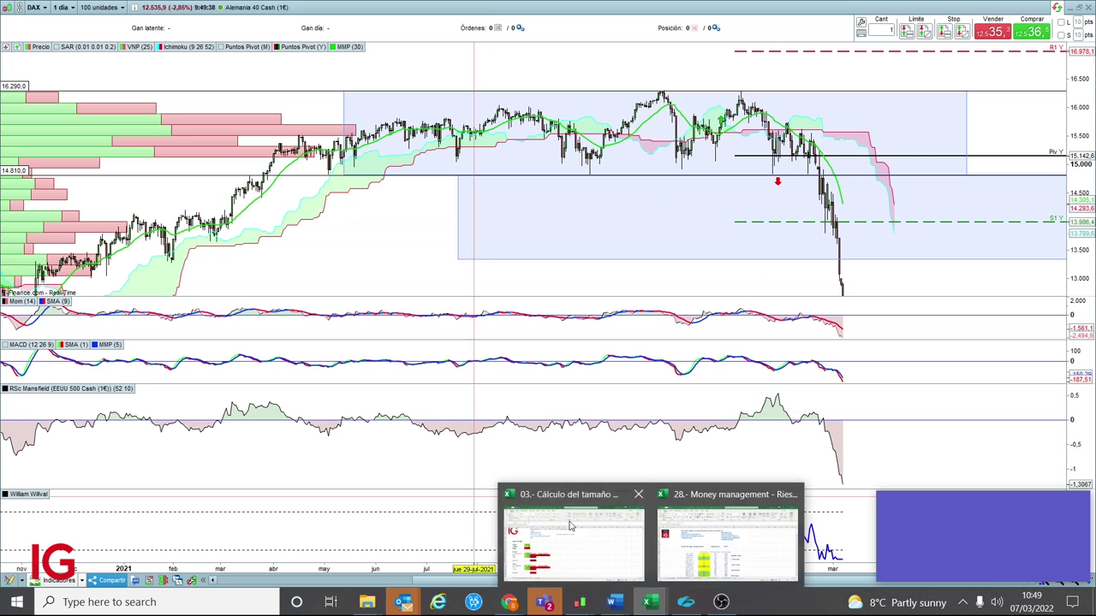
pyautogui.click(610, 548)
pyautogui.write('14755')
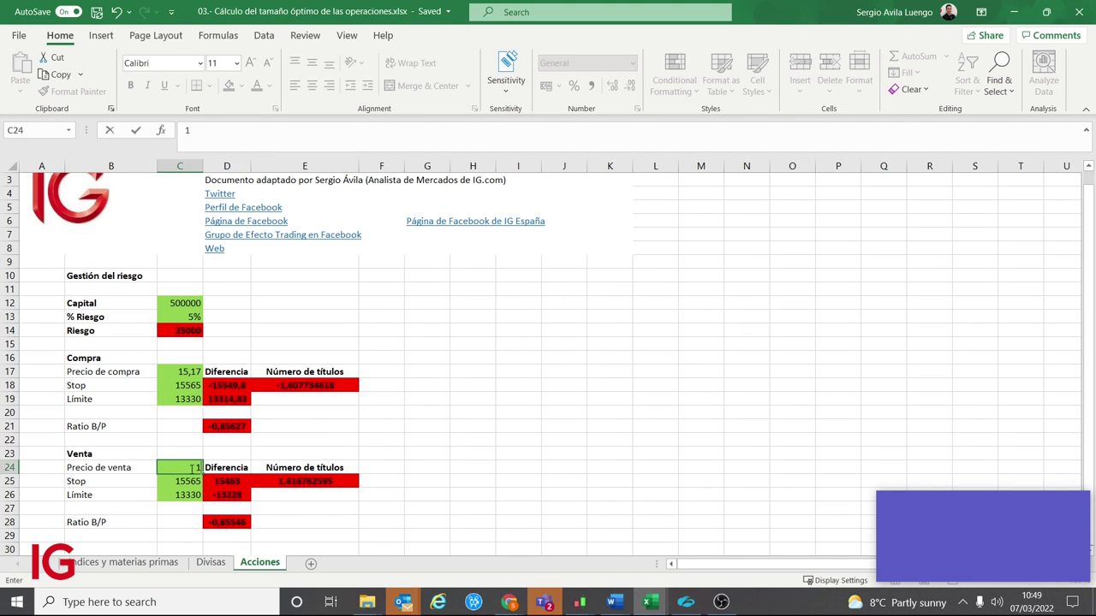
pyautogui.press('Return')
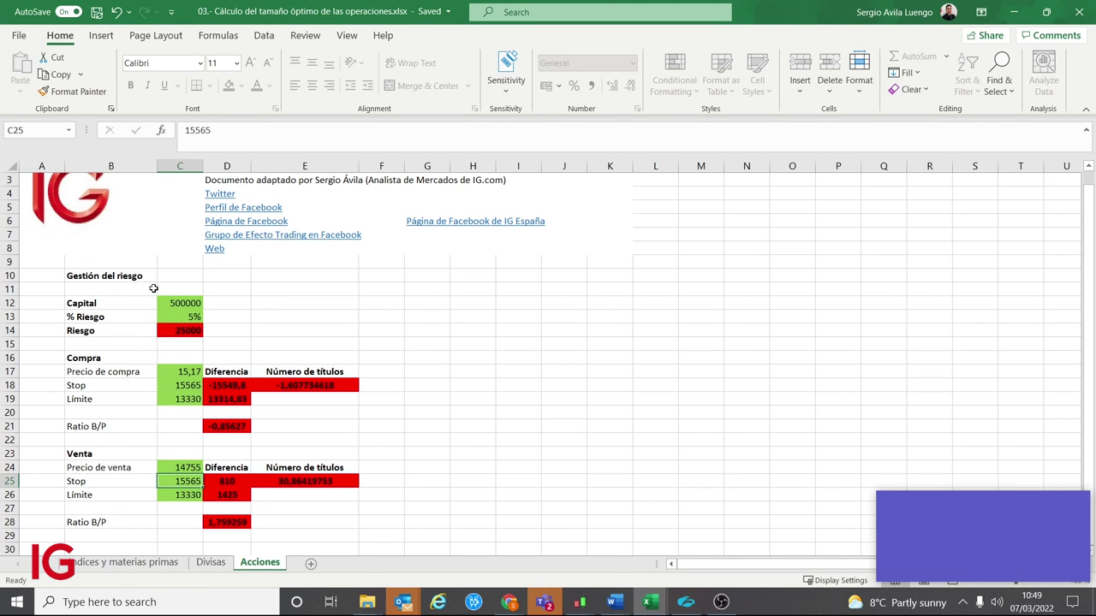
pyautogui.click(229, 483)
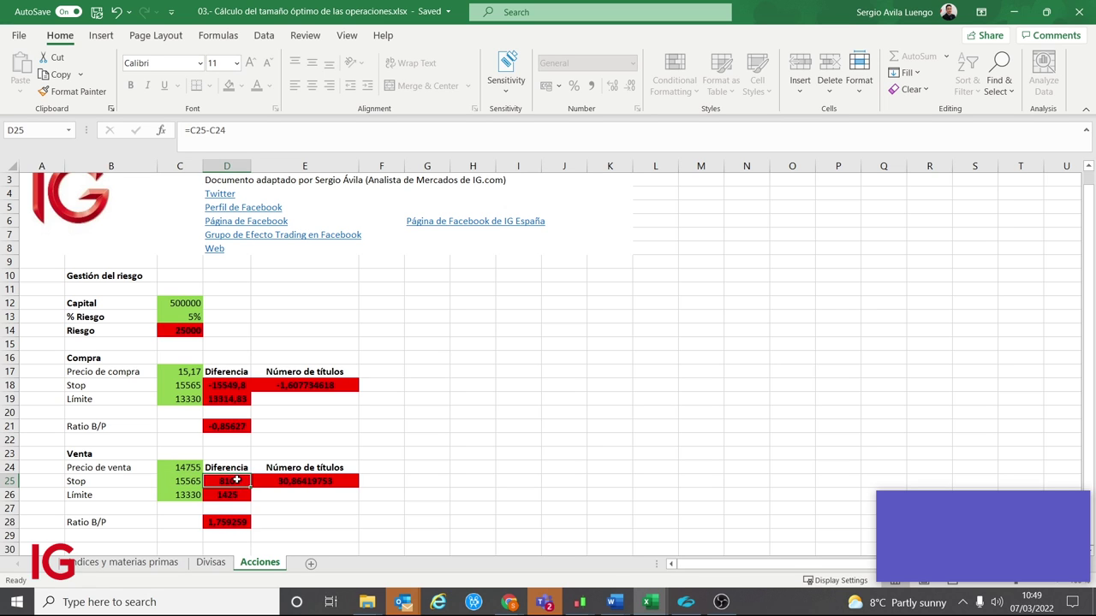
# - Review the Venta section's Stop and Precio de venta, the Riesgo formula and the Venta Número de títulos formula
pyautogui.click(183, 482)
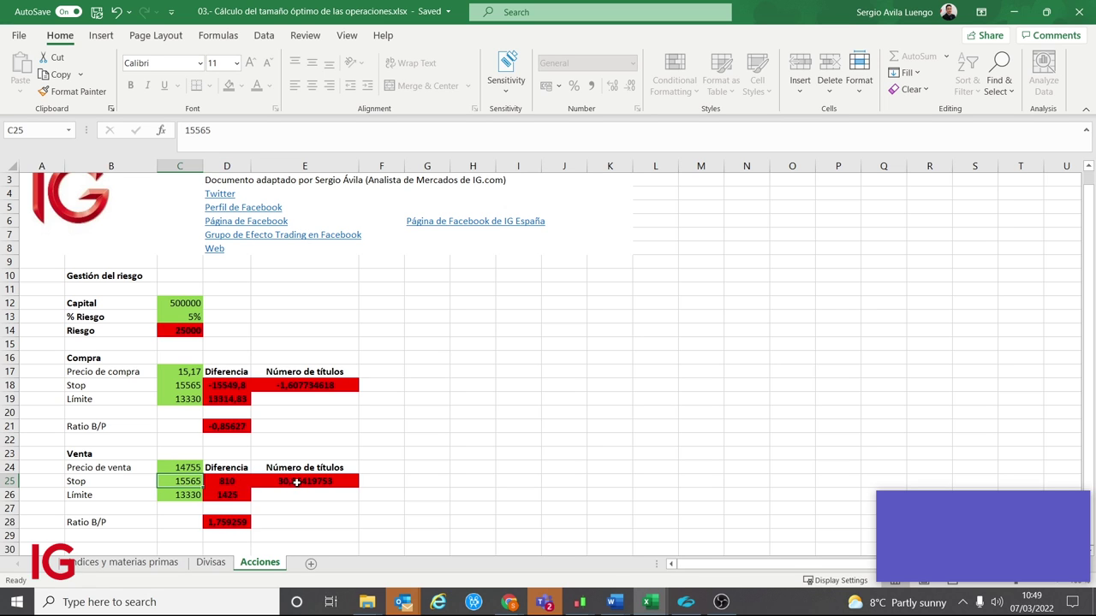
pyautogui.click(187, 467)
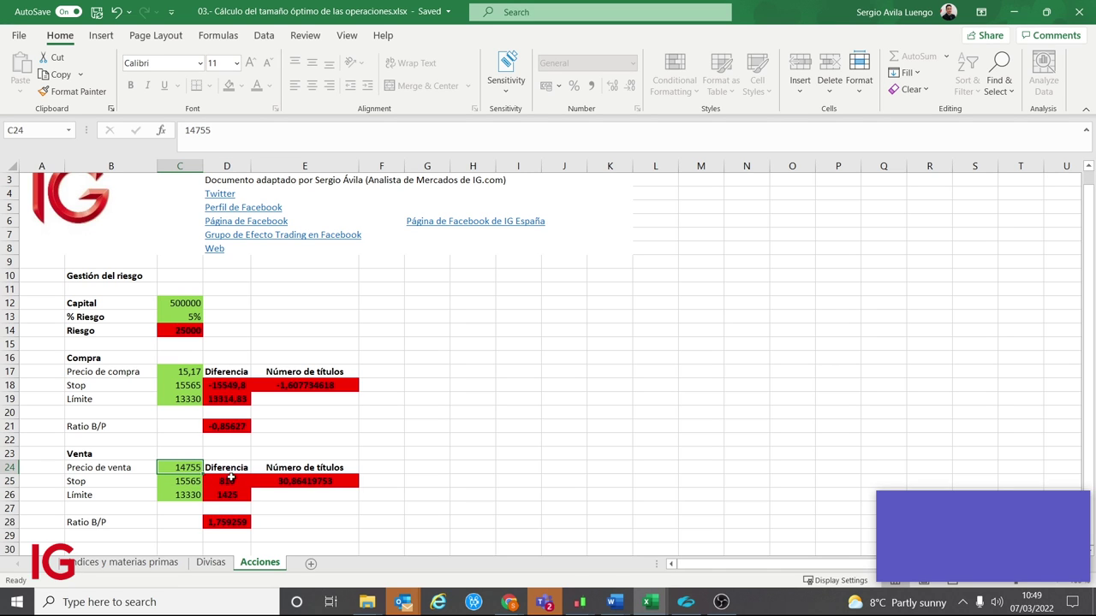
pyautogui.click(161, 326)
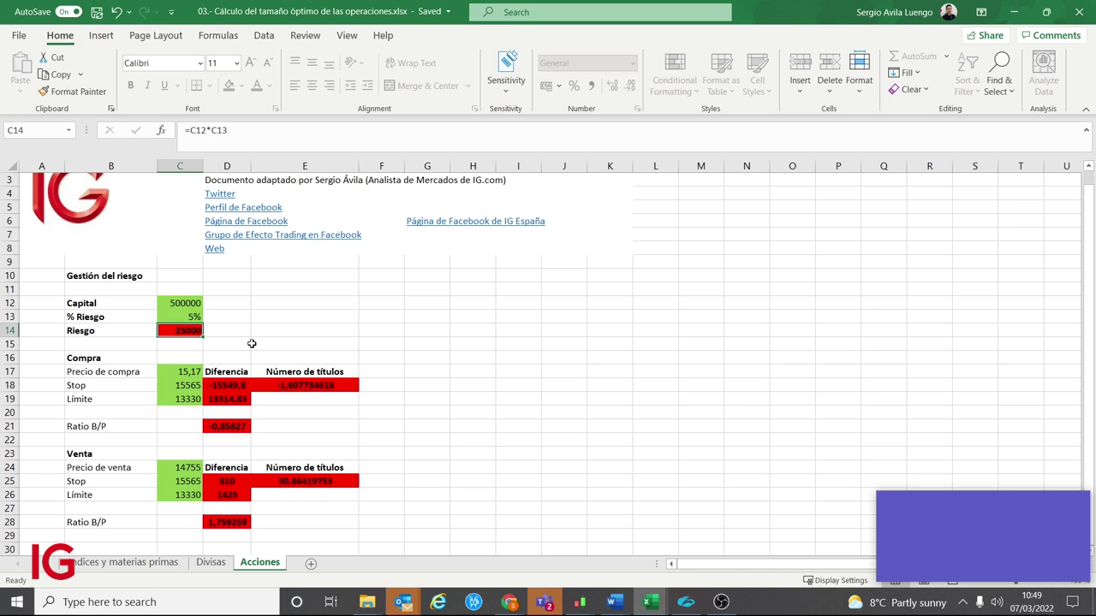
pyautogui.click(313, 480)
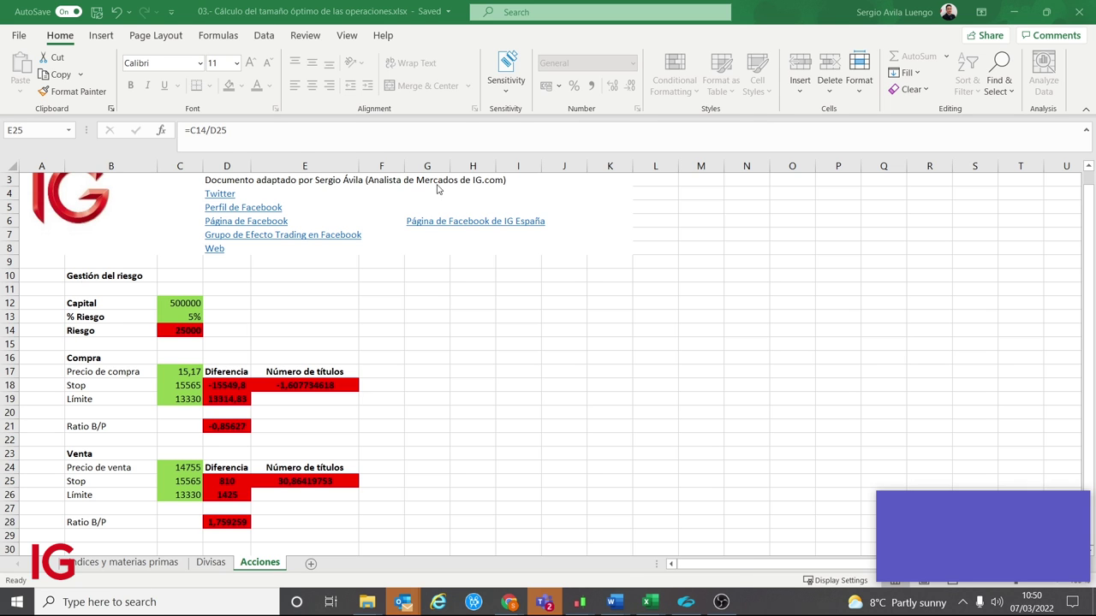
# - Use Calculator to work out the potential loss of the short trade by multiplying 30 by 810
pyautogui.click(569, 501)
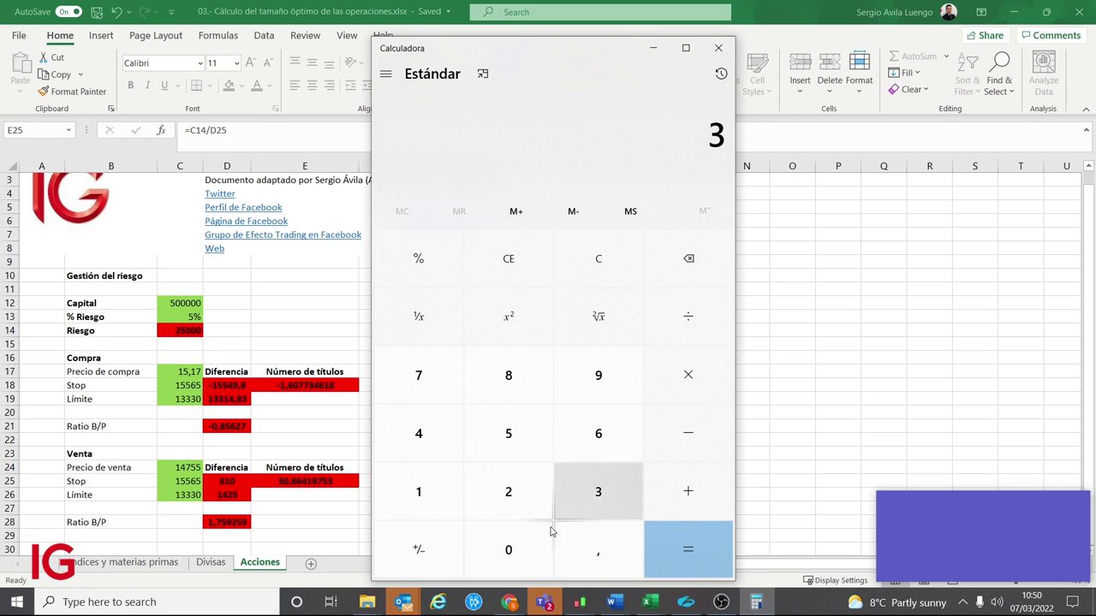
pyautogui.click(508, 549)
pyautogui.click(687, 375)
pyautogui.click(508, 374)
pyautogui.click(443, 481)
pyautogui.click(514, 550)
pyautogui.click(707, 543)
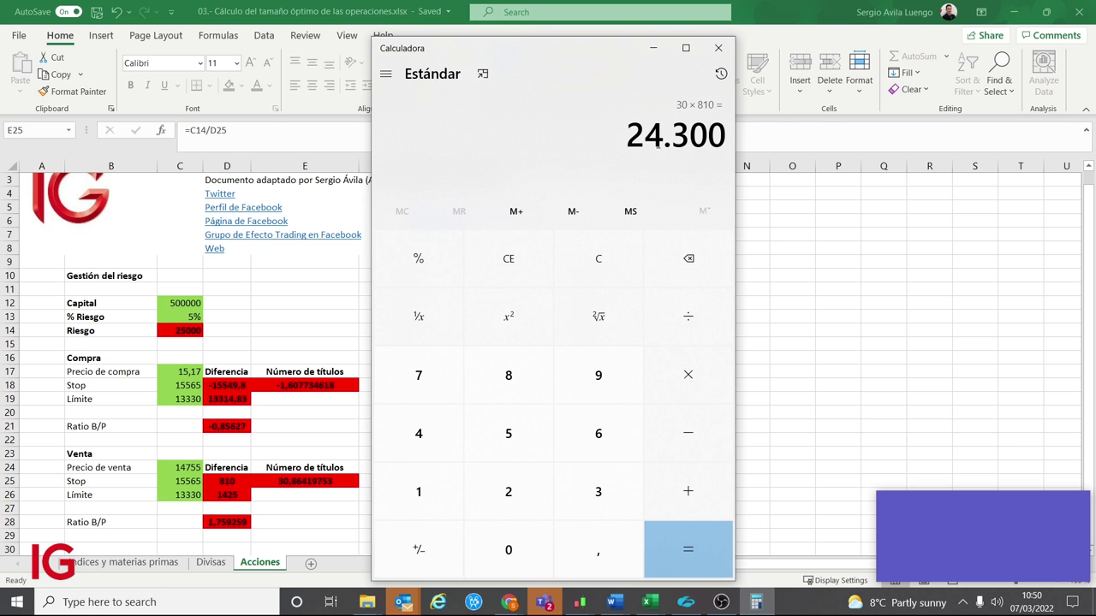
# - Return to the Excel sheet and check the Venta section's Ratio B/P and the Diferencia formula for its Límite
pyautogui.moveTo(585, 49); pyautogui.dragTo(664, 48)
pyautogui.click(315, 468)
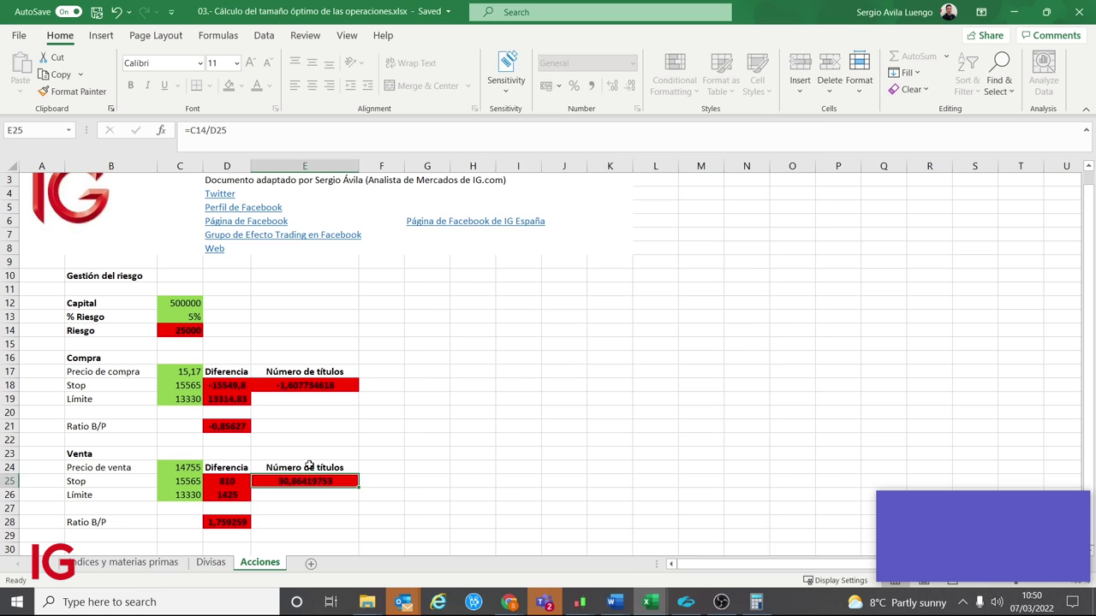
pyautogui.click(242, 522)
pyautogui.click(233, 493)
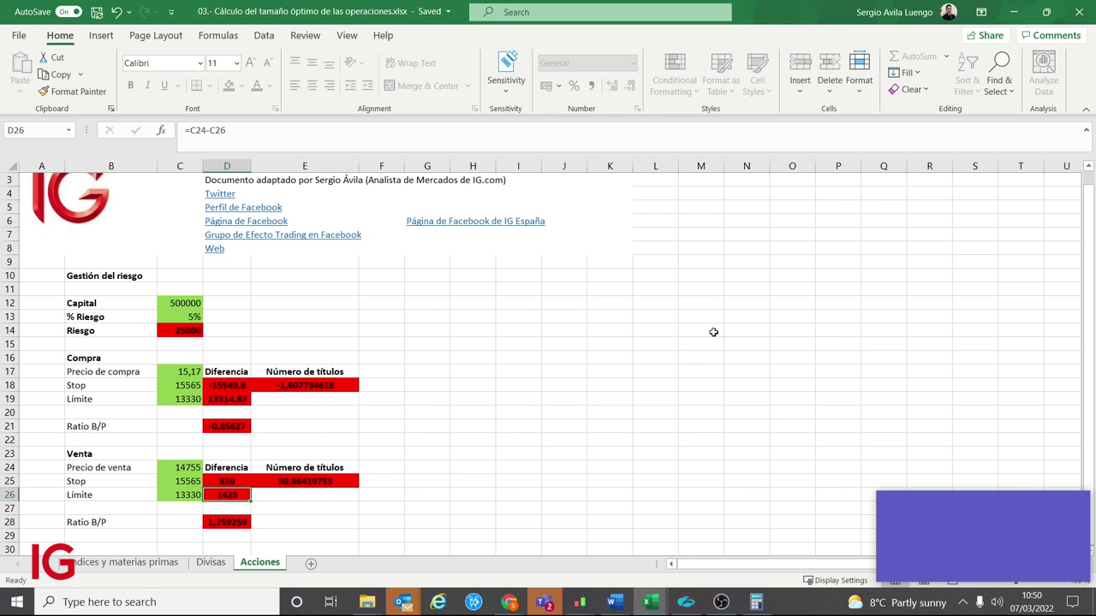
# - Switch to Calculator, work out the potential profit by multiplying 1425 by 30, and return to the Excel sheet
pyautogui.click(755, 602)
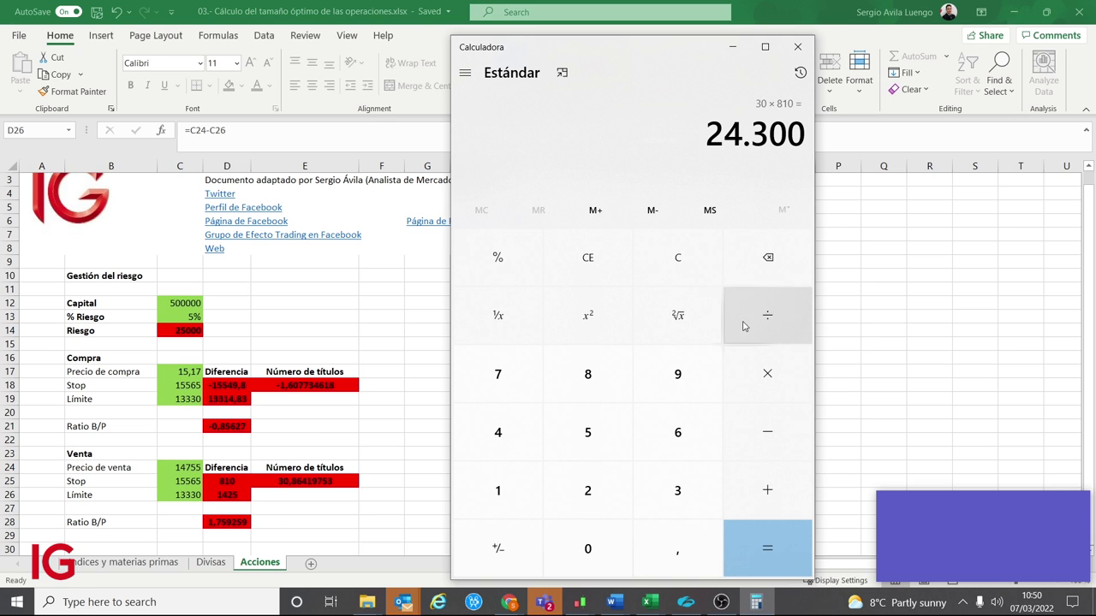
pyautogui.click(552, 261)
pyautogui.click(500, 480)
pyautogui.click(501, 436)
pyautogui.click(613, 493)
pyautogui.click(795, 373)
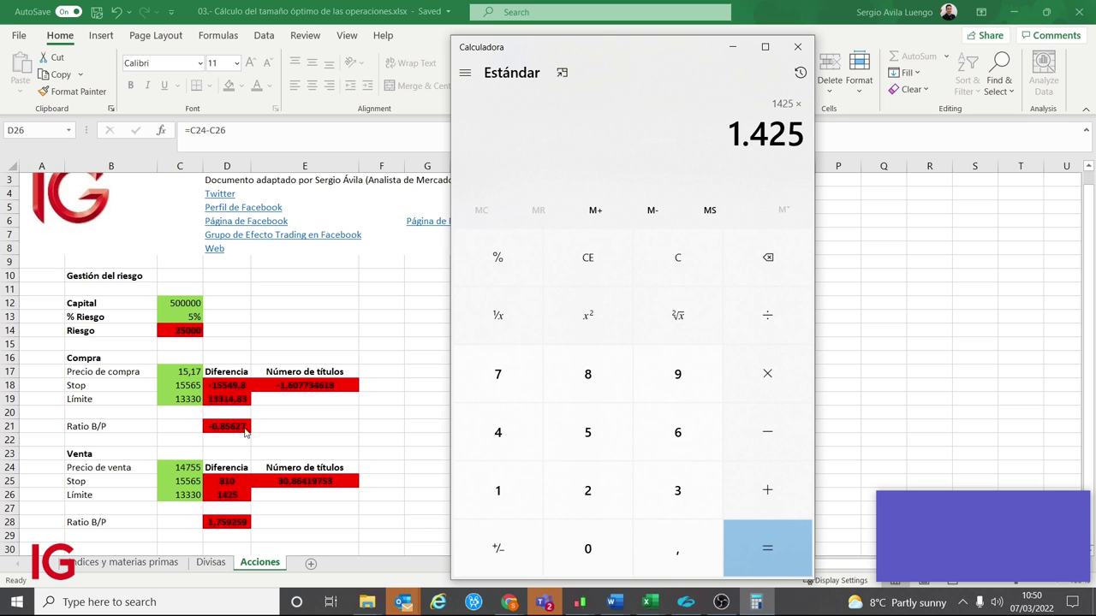
pyautogui.click(651, 473)
pyautogui.click(606, 543)
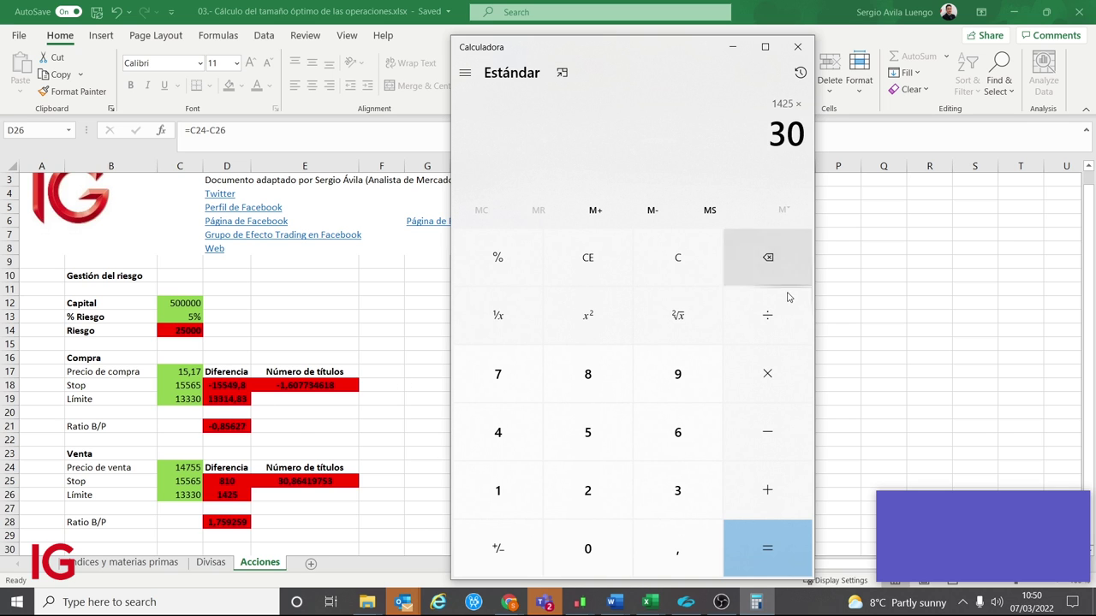
pyautogui.click(773, 529)
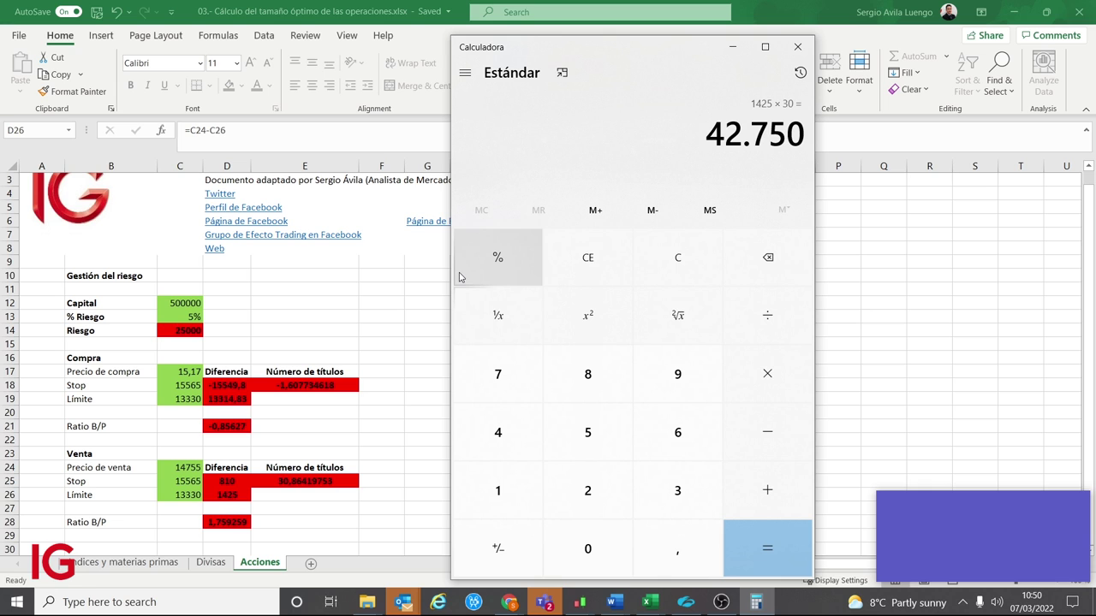
pyautogui.click(732, 47)
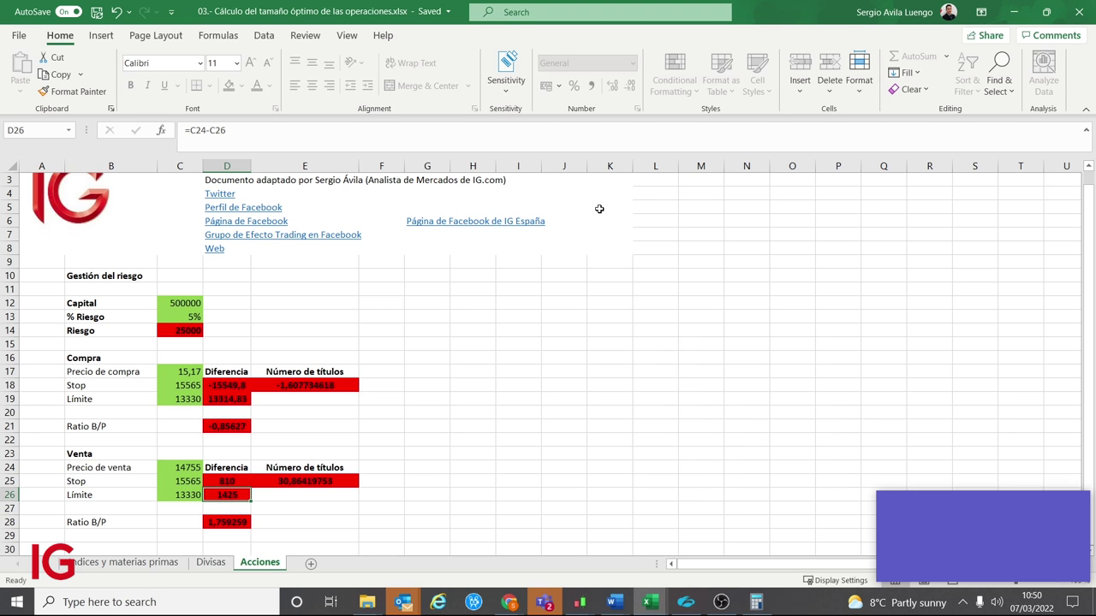
# - Review the Capital, % Riesgo and Riesgo cells, plus the Compra section's Precio de compra and Stop
pyautogui.scroll(1, 549, 303)
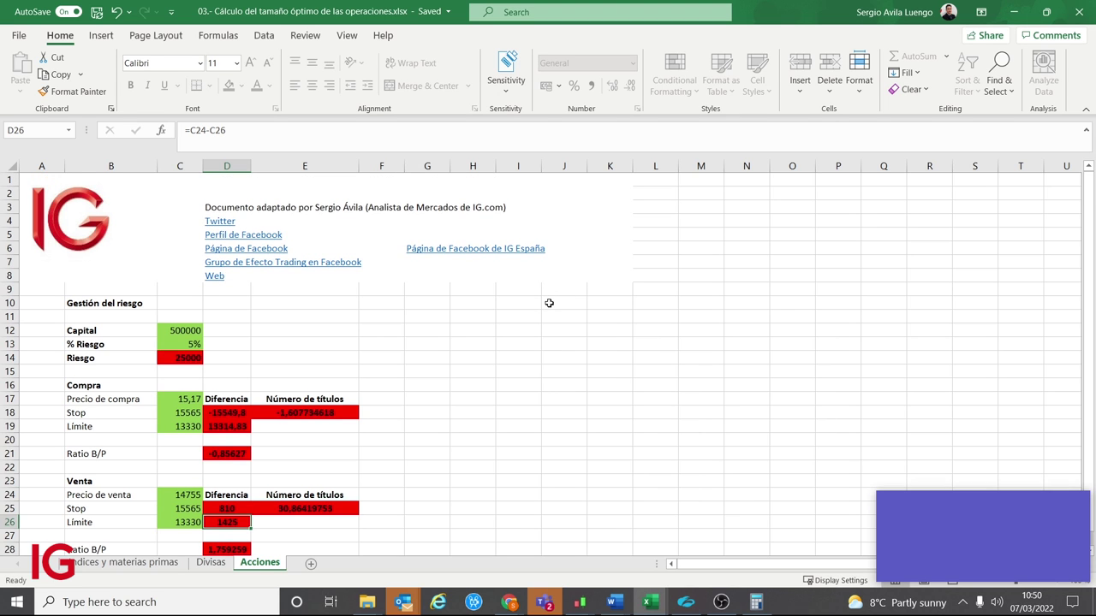
pyautogui.scroll(-1, 548, 303)
pyautogui.scroll(1, 549, 303)
pyautogui.click(171, 330)
pyautogui.click(171, 347)
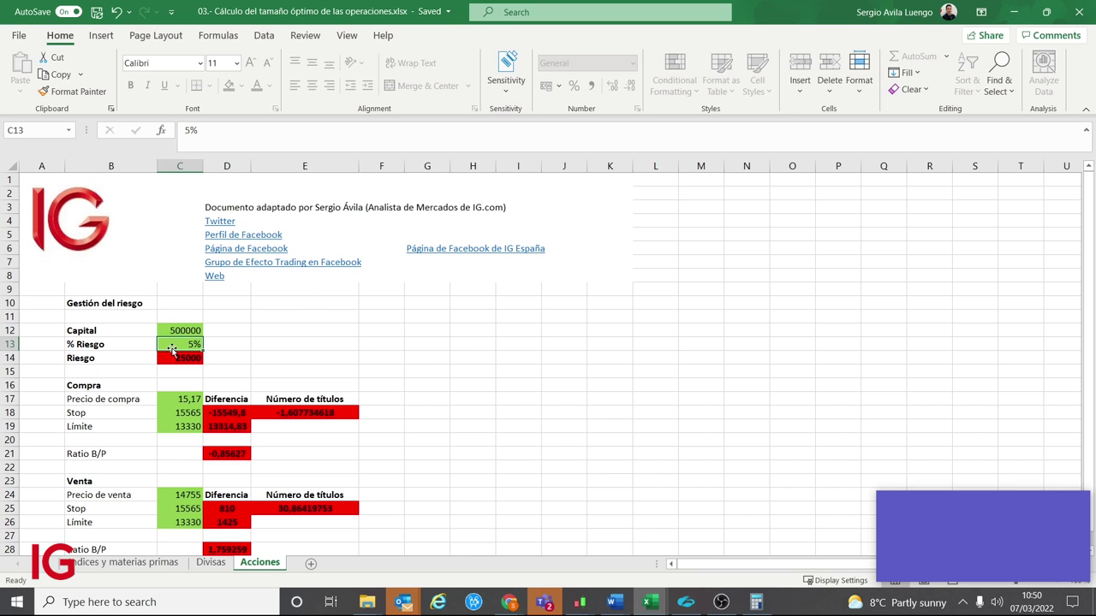
pyautogui.click(175, 360)
pyautogui.click(190, 399)
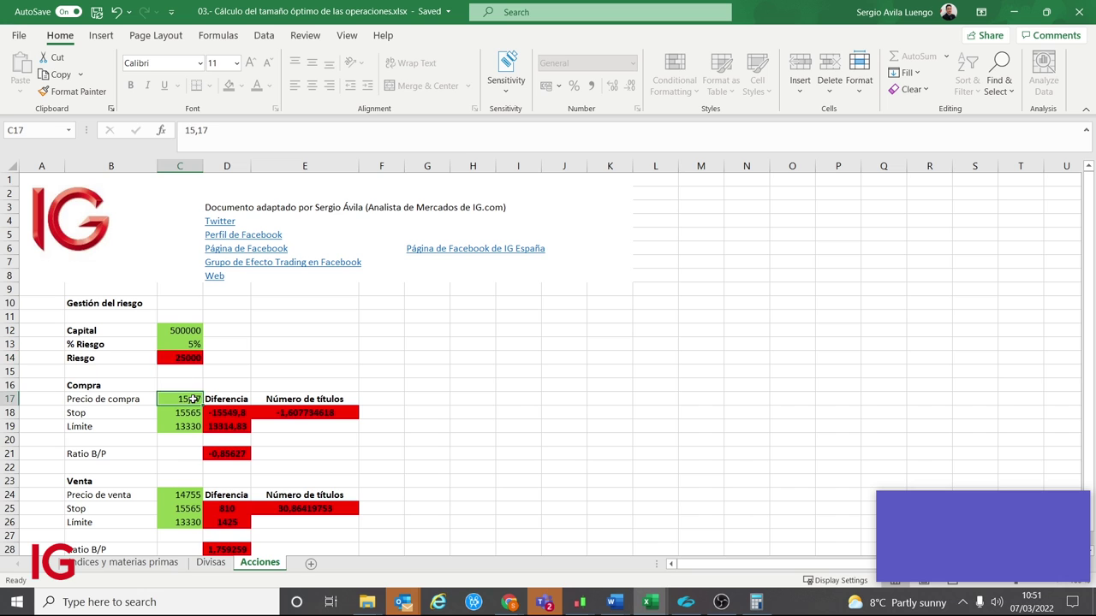
pyautogui.click(184, 414)
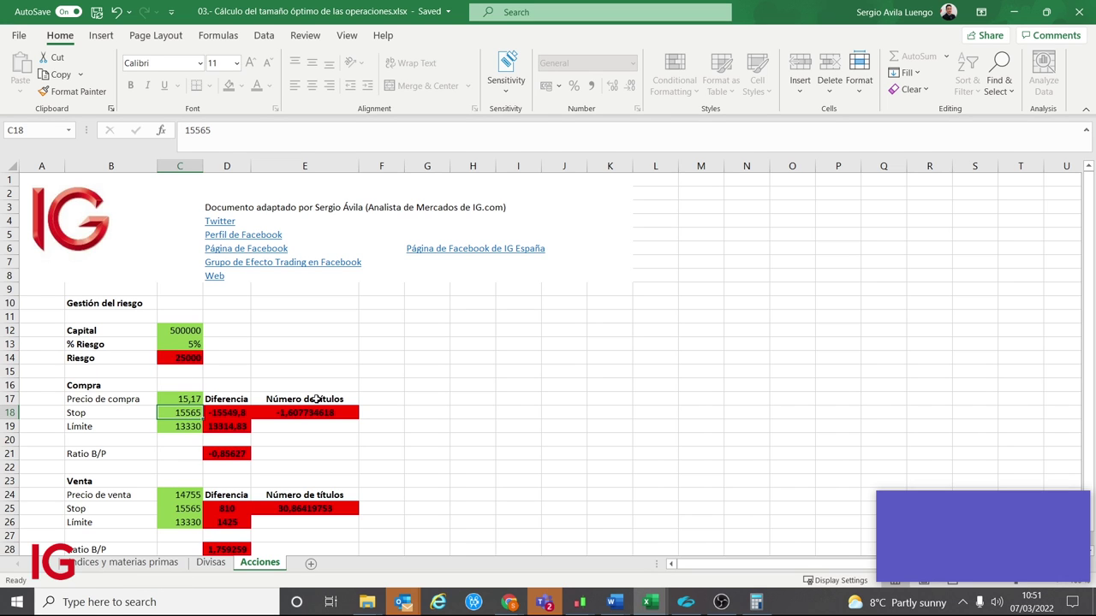